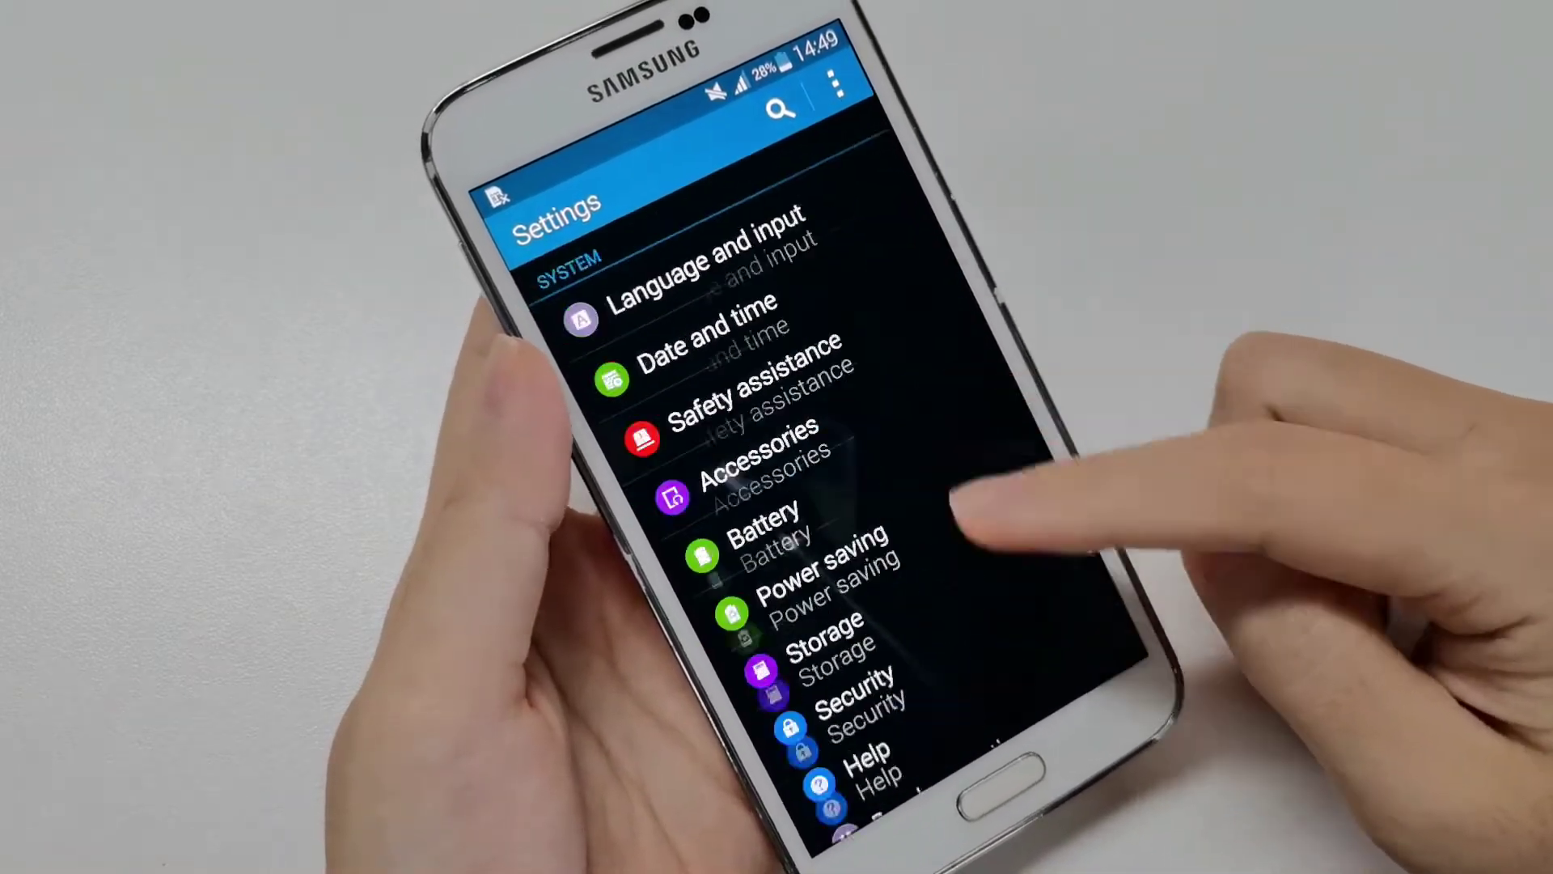
scroll(959, 510, down, 5)
Bring up the Select screen lock menu from Lock screen settings, with Swipe still current.
click(832, 590)
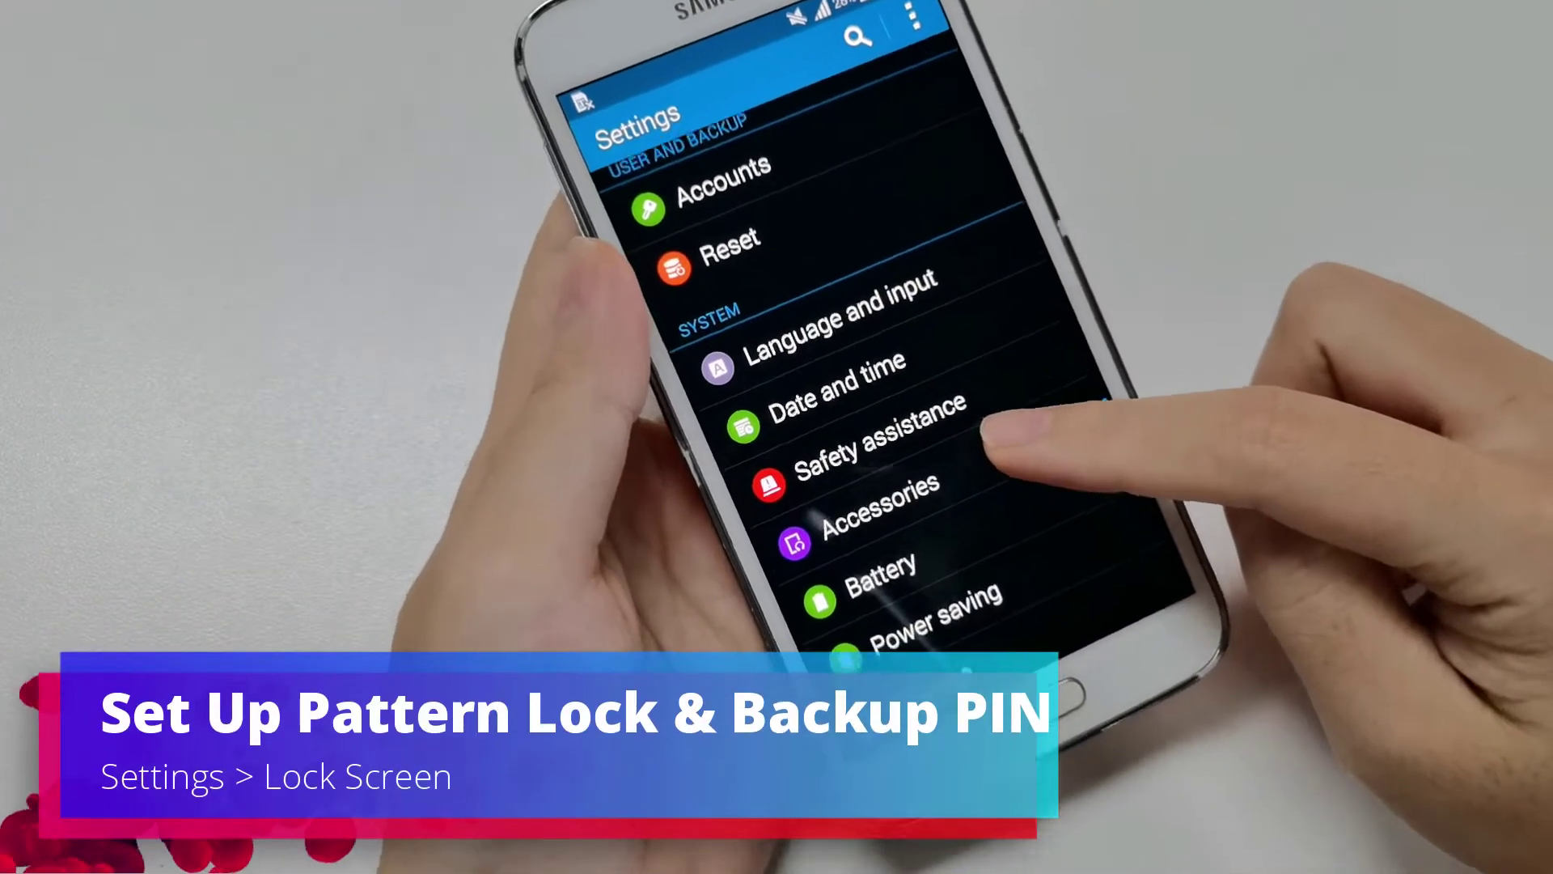
scroll(885, 400, up, 3)
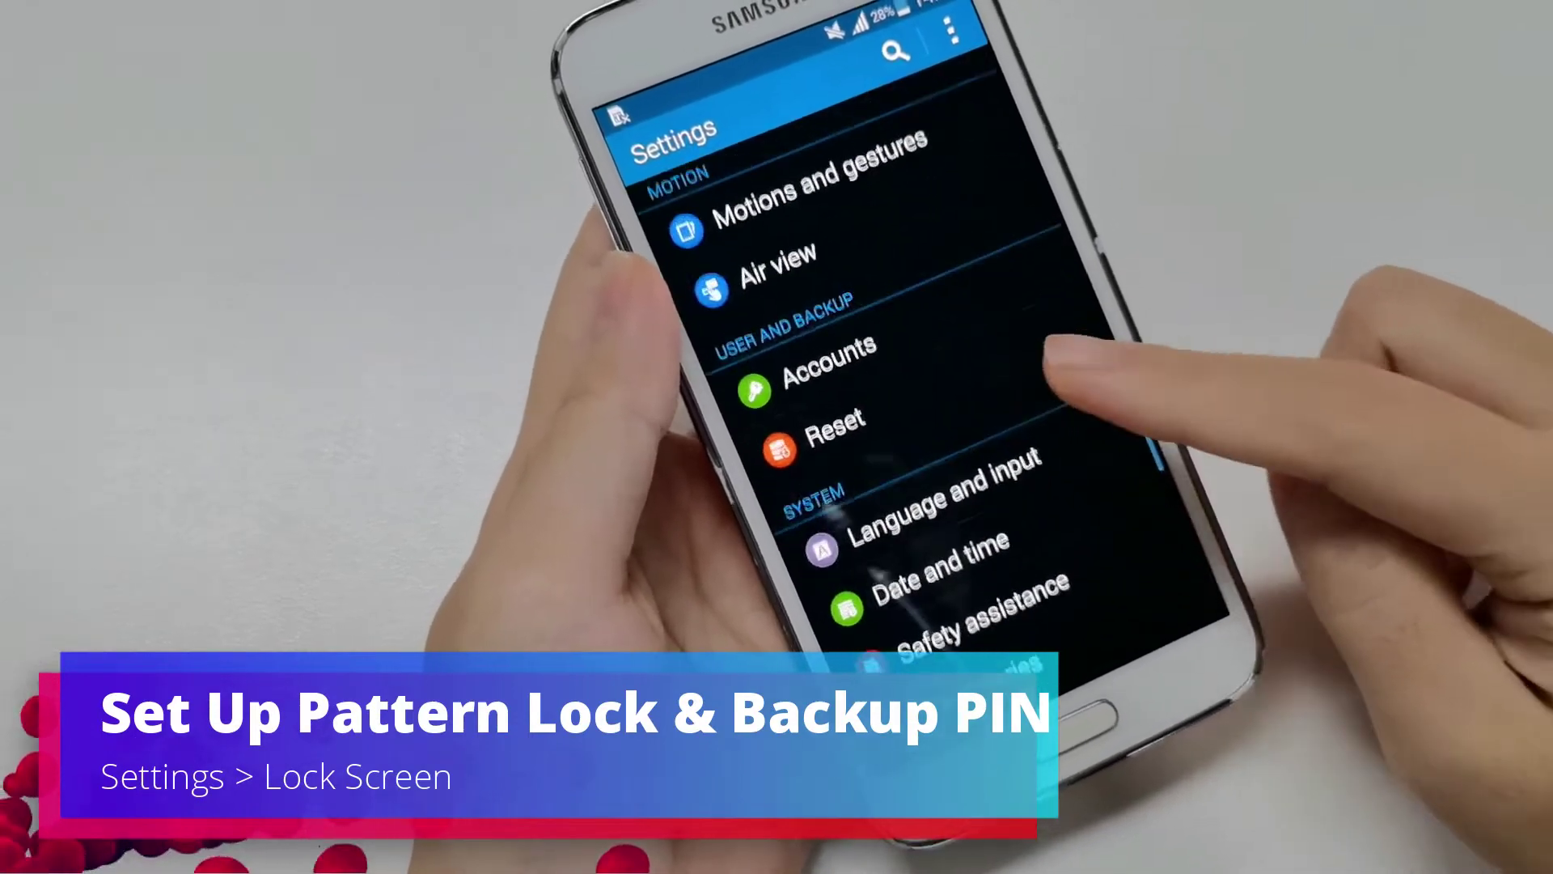
scroll(873, 401, up, 5)
scroll(874, 401, up, 5)
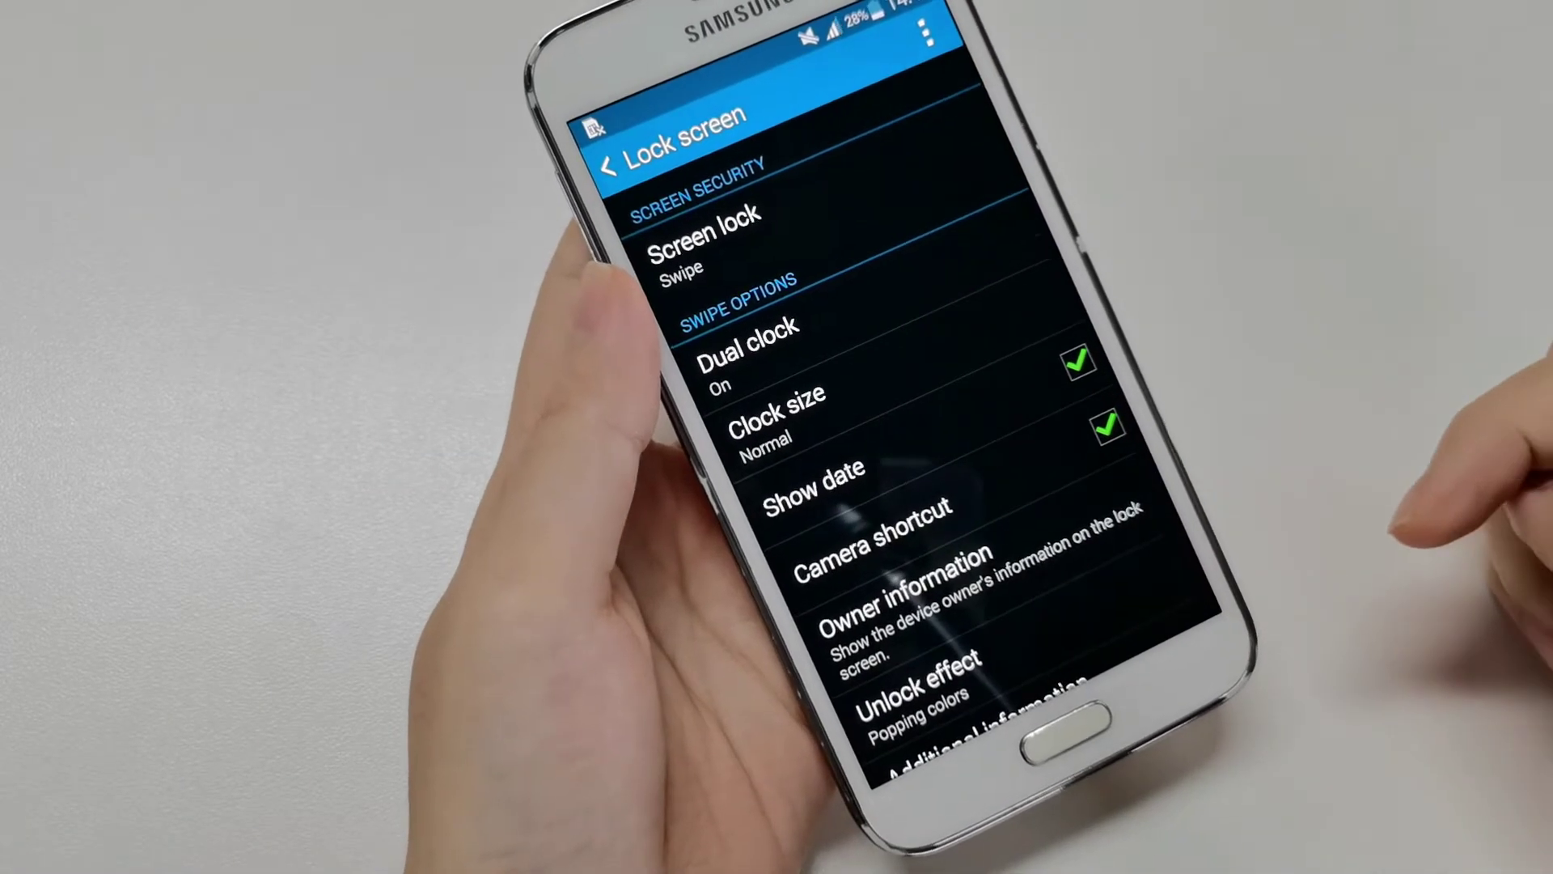
Choose Pattern as the screen lock, then draw and confirm a W-shaped unlock pattern.
click(708, 237)
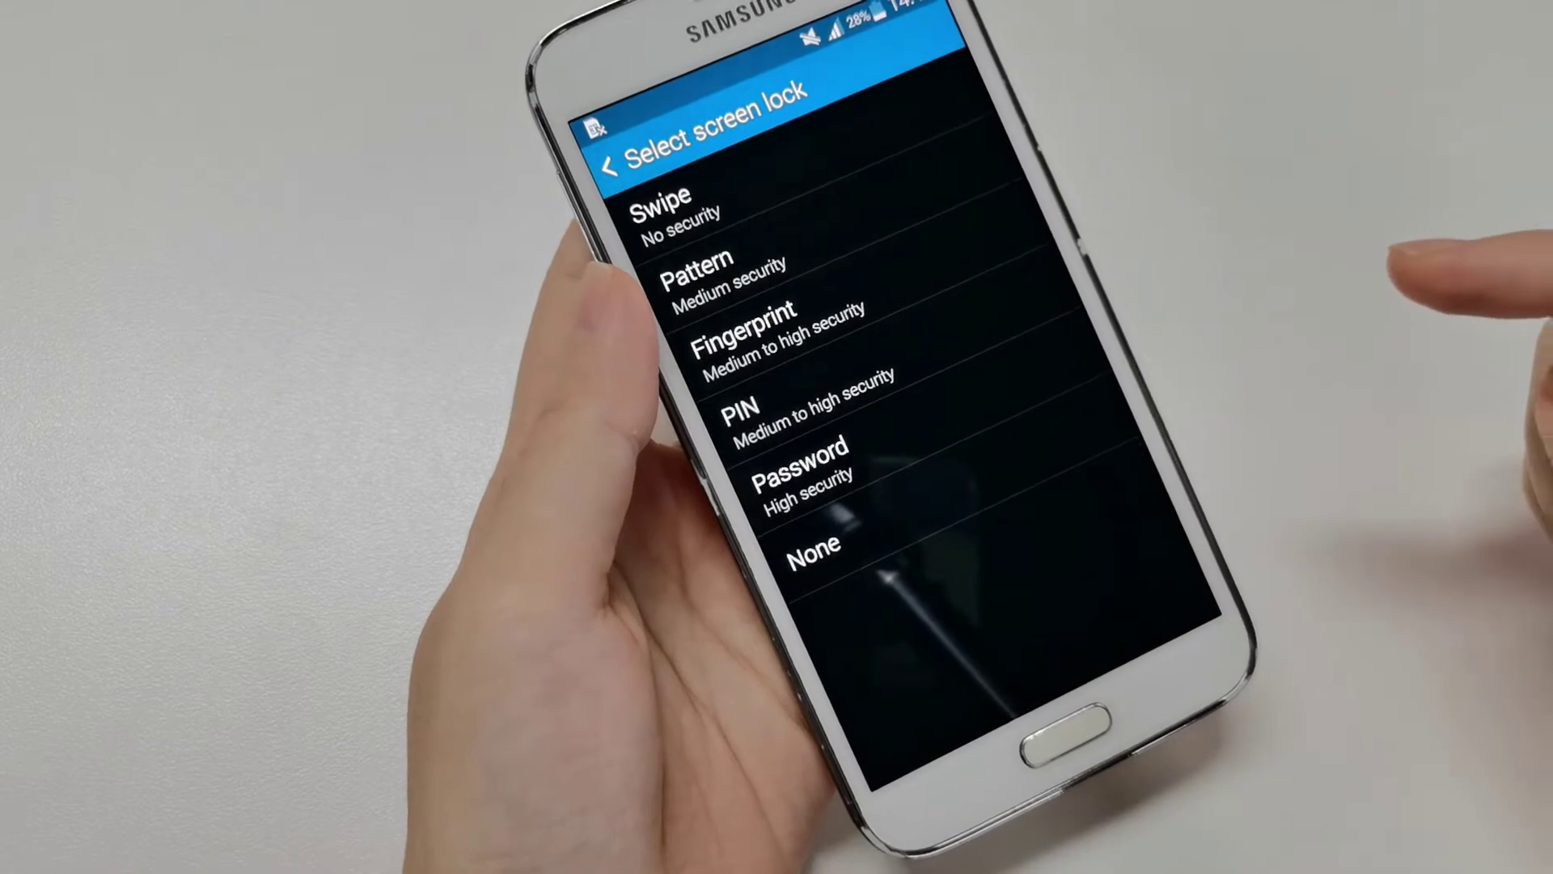
click(698, 273)
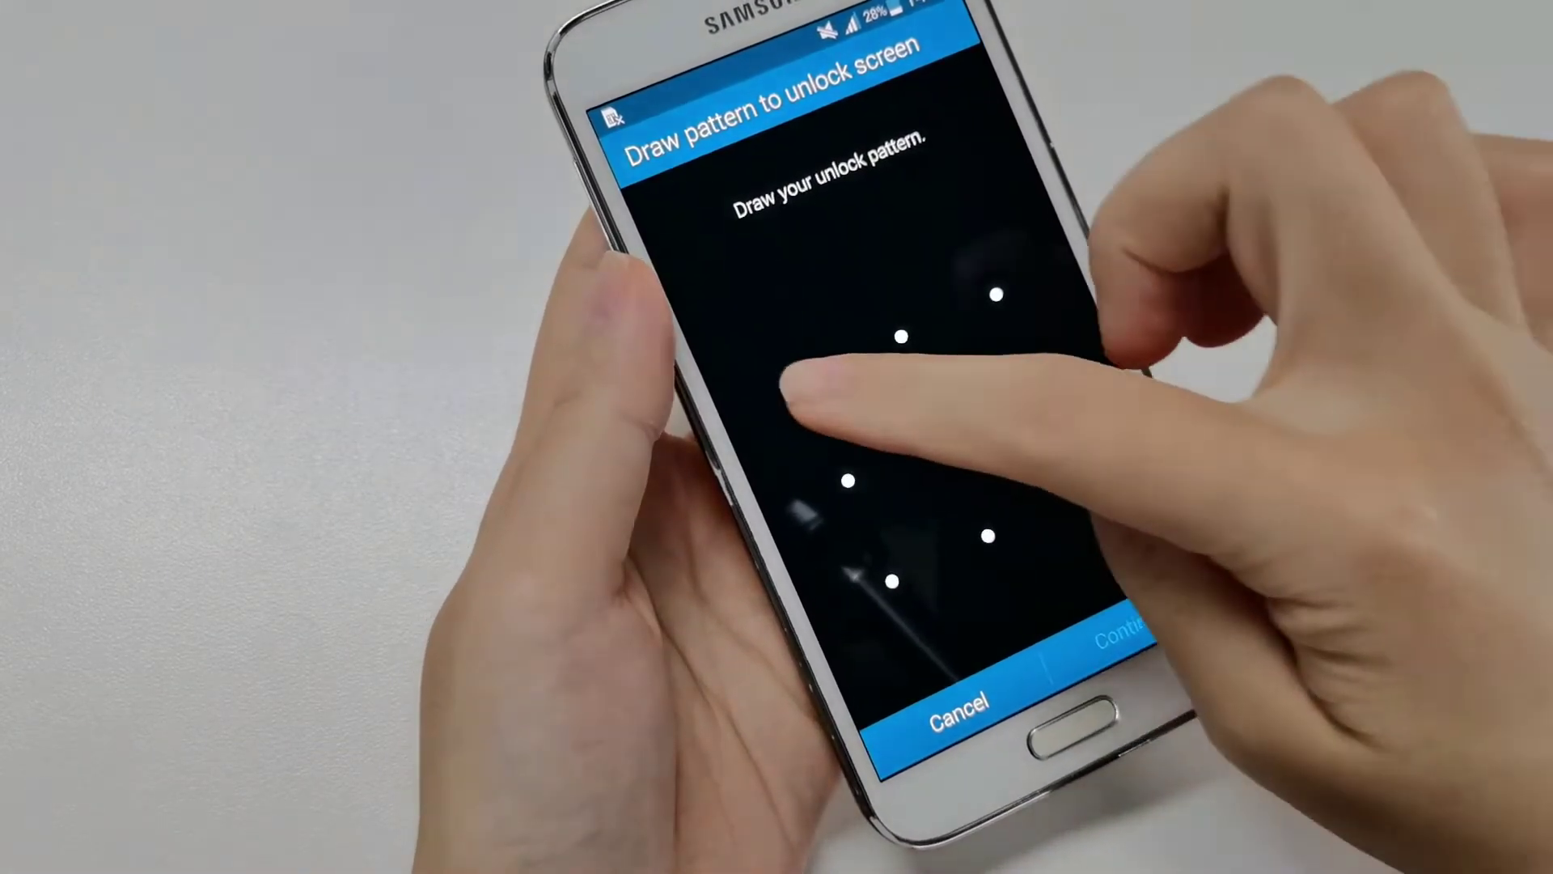
drag(799, 380, 1079, 489)
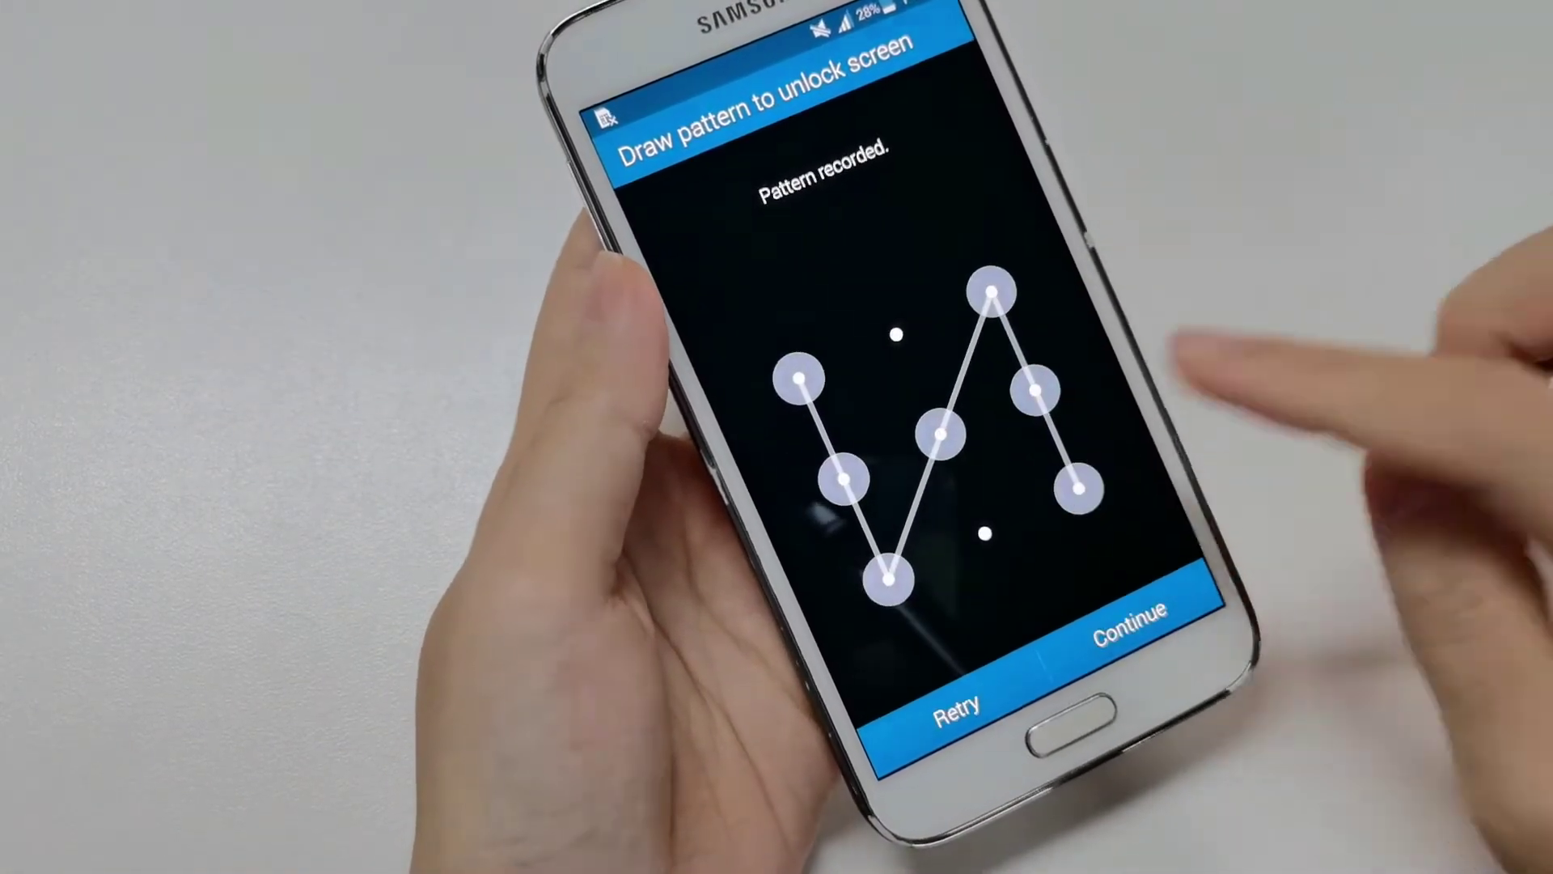
click(1128, 620)
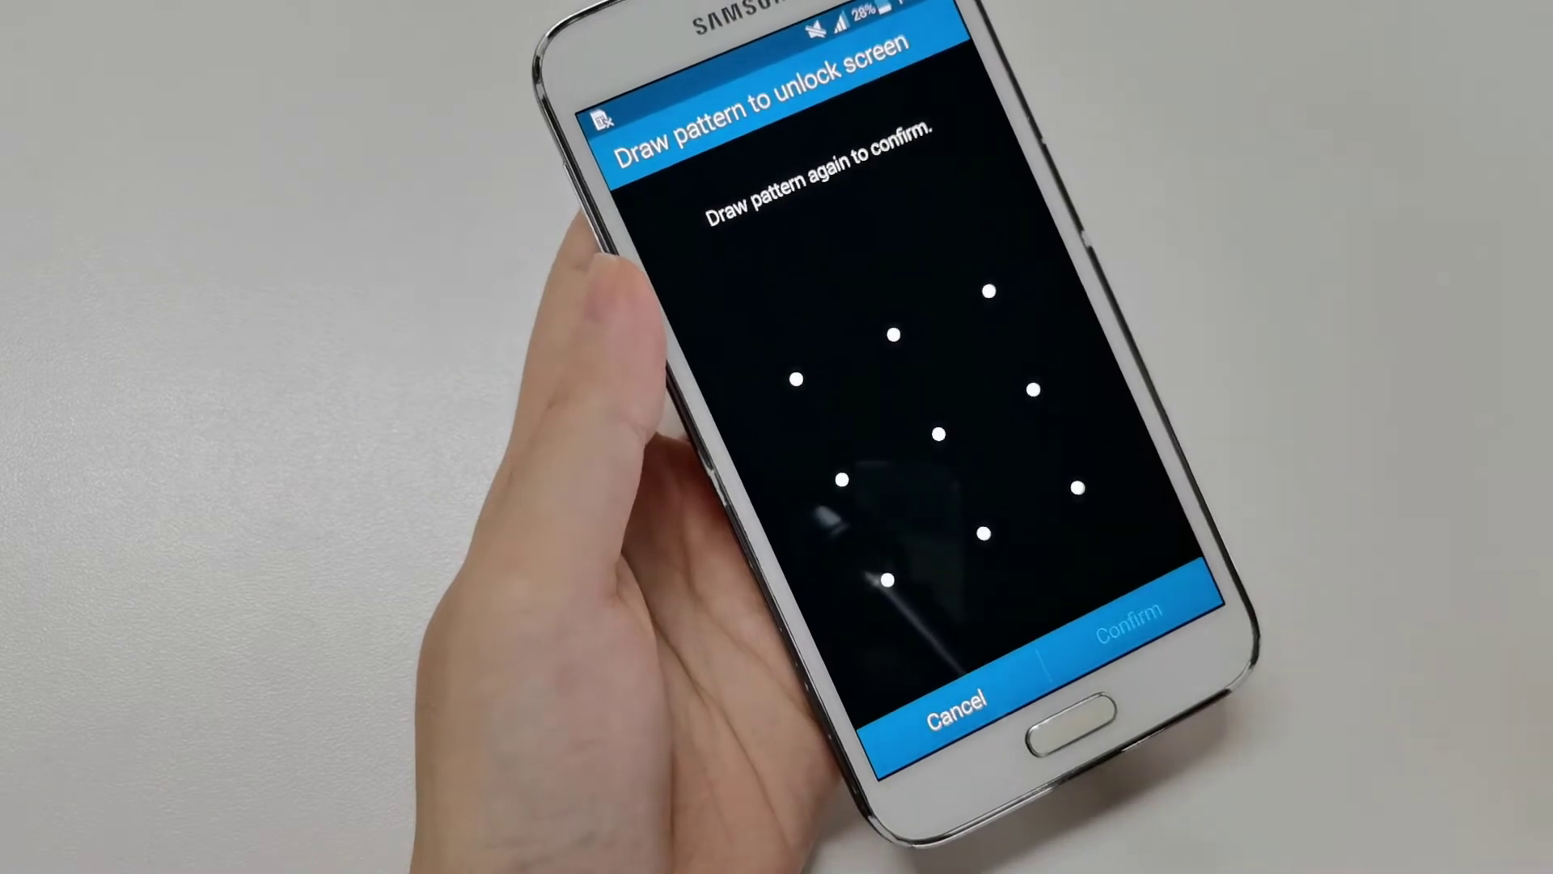
drag(796, 380, 1076, 488)
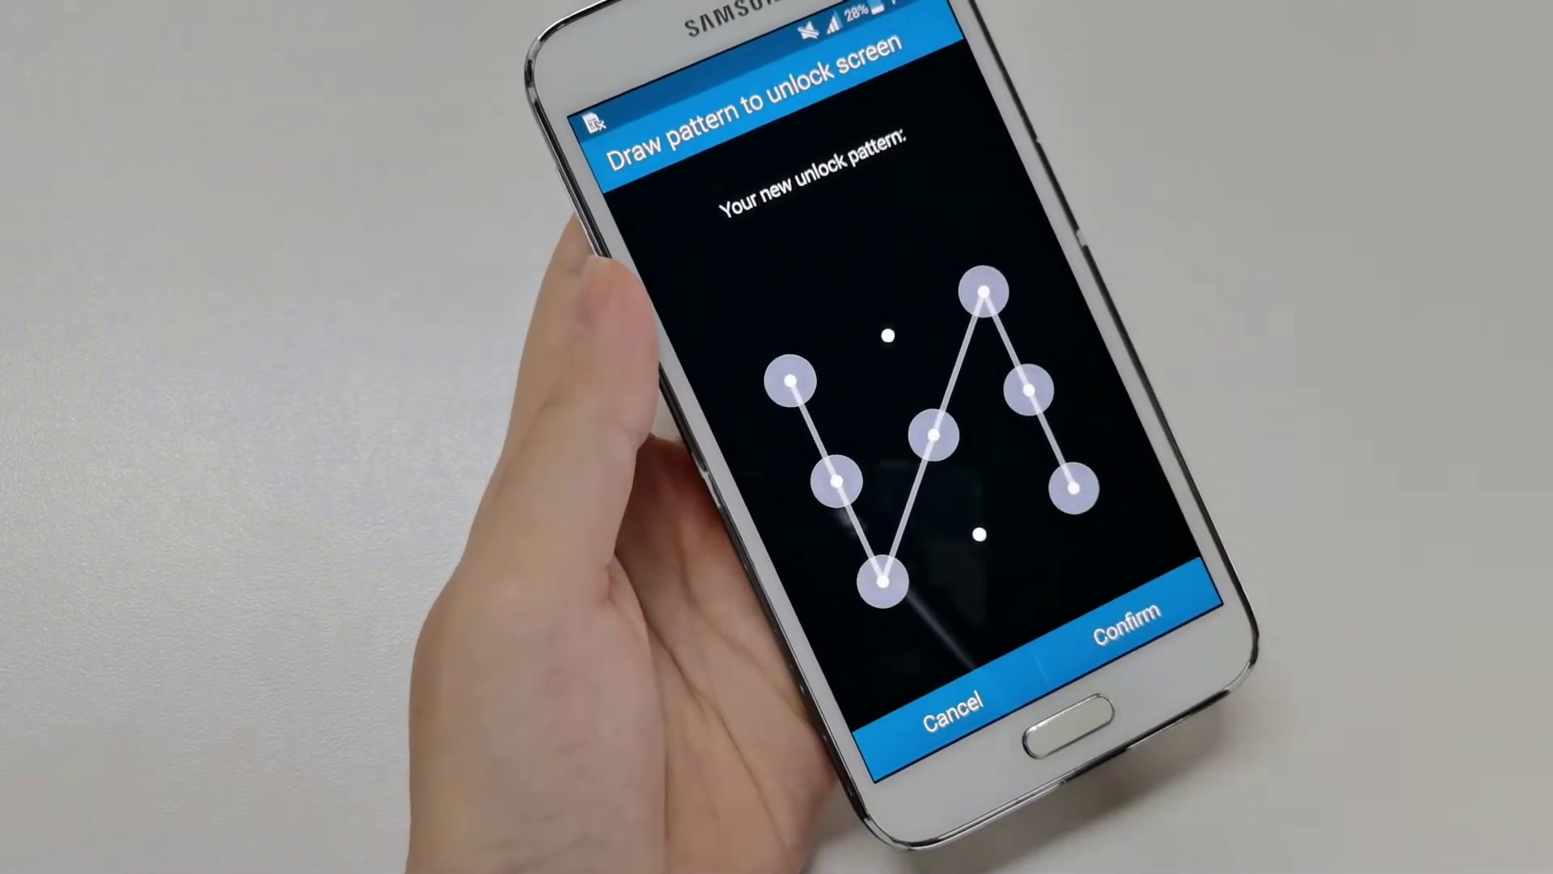
click(1129, 619)
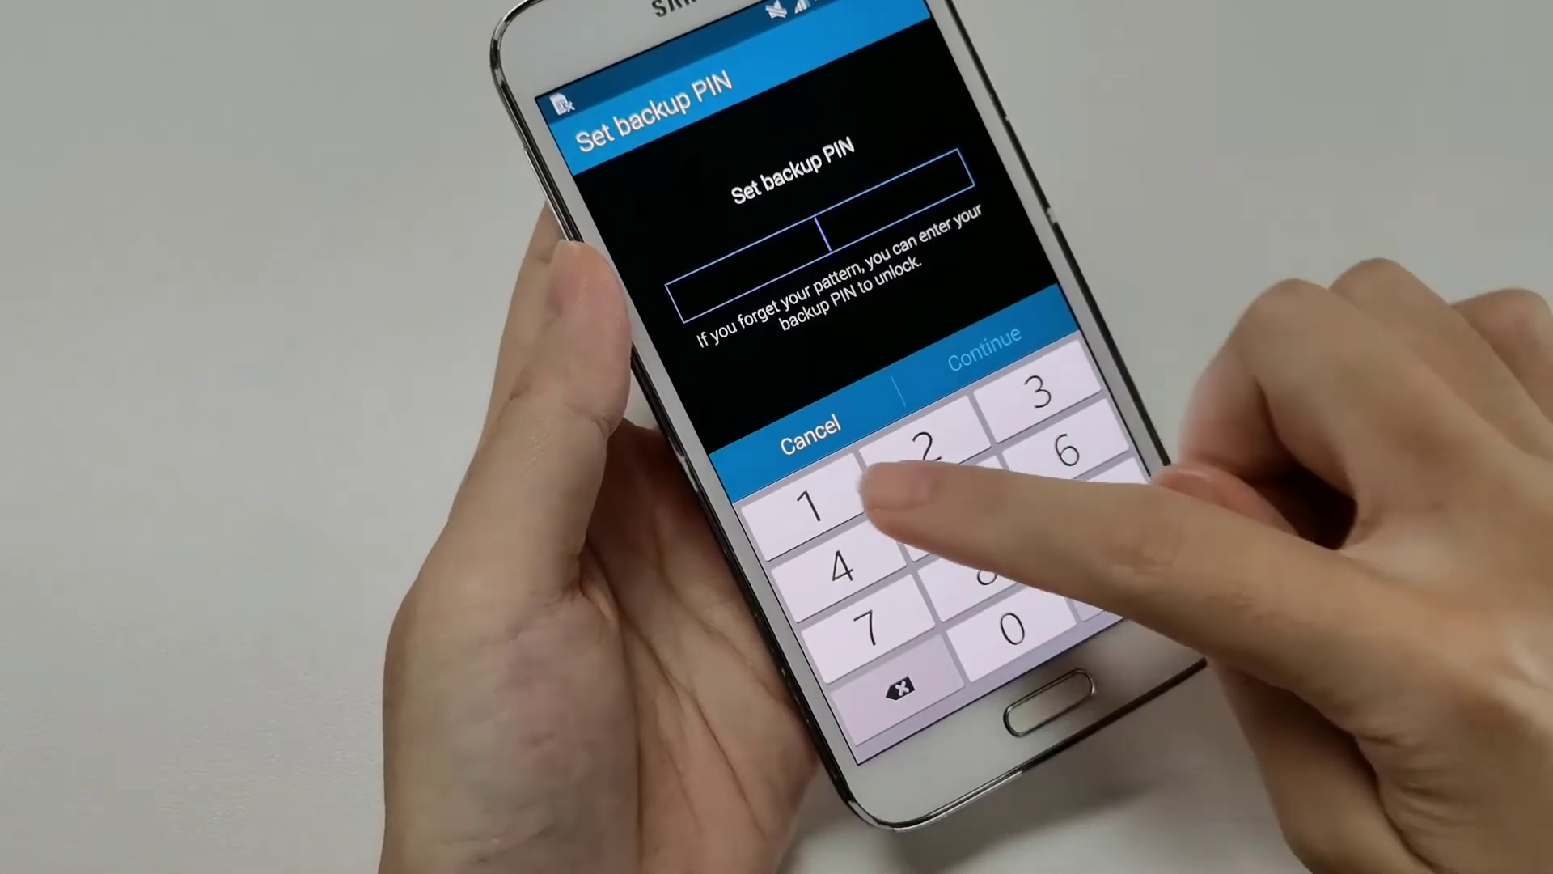
text(111)
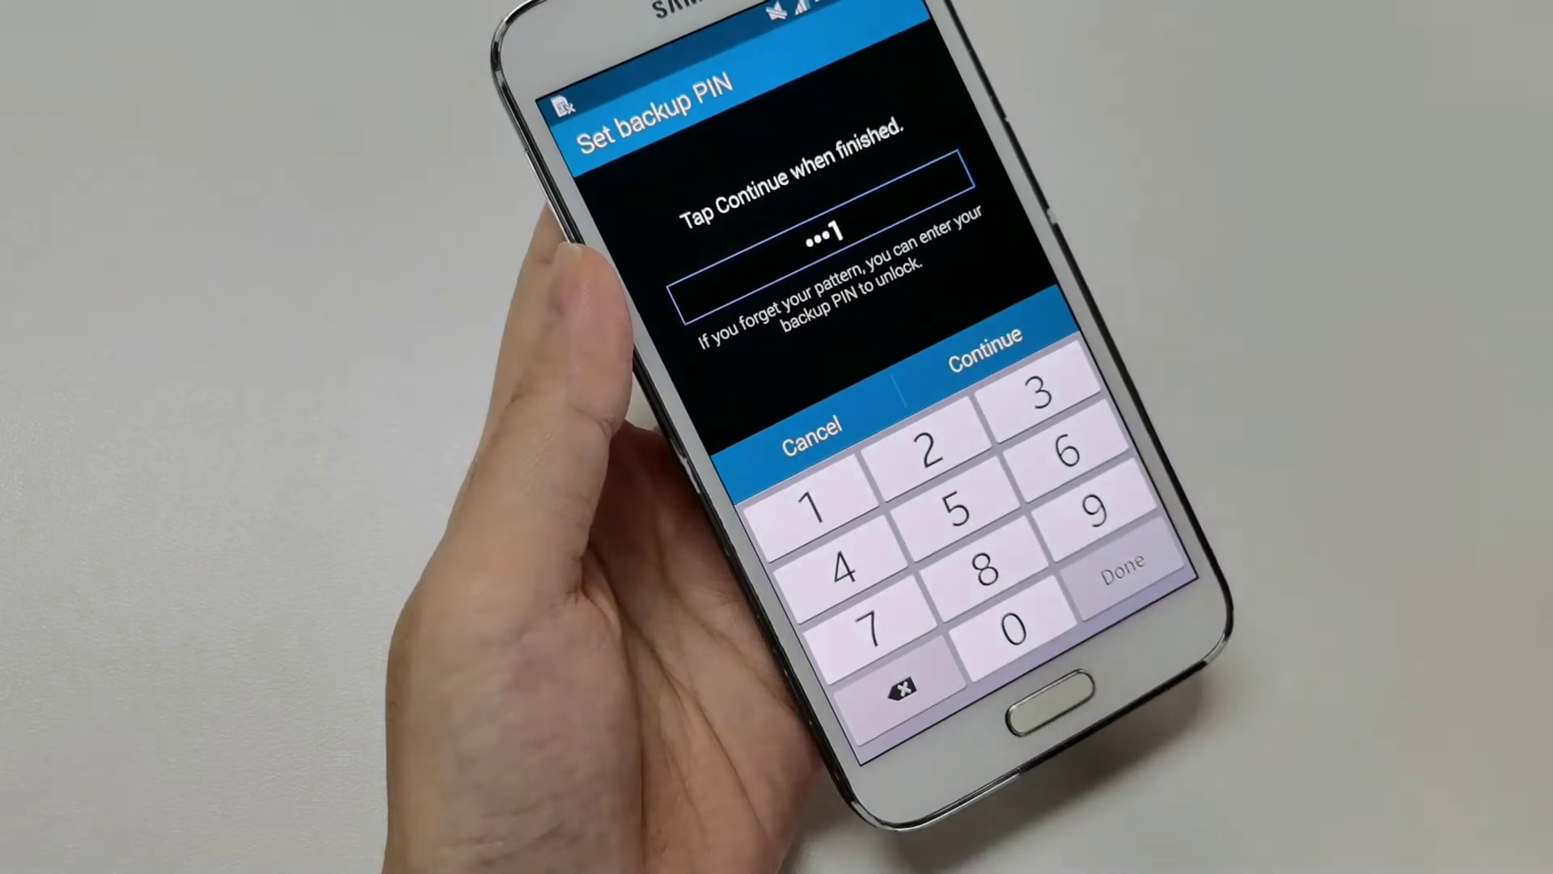
Enter and confirm the four-digit backup PIN.
click(985, 342)
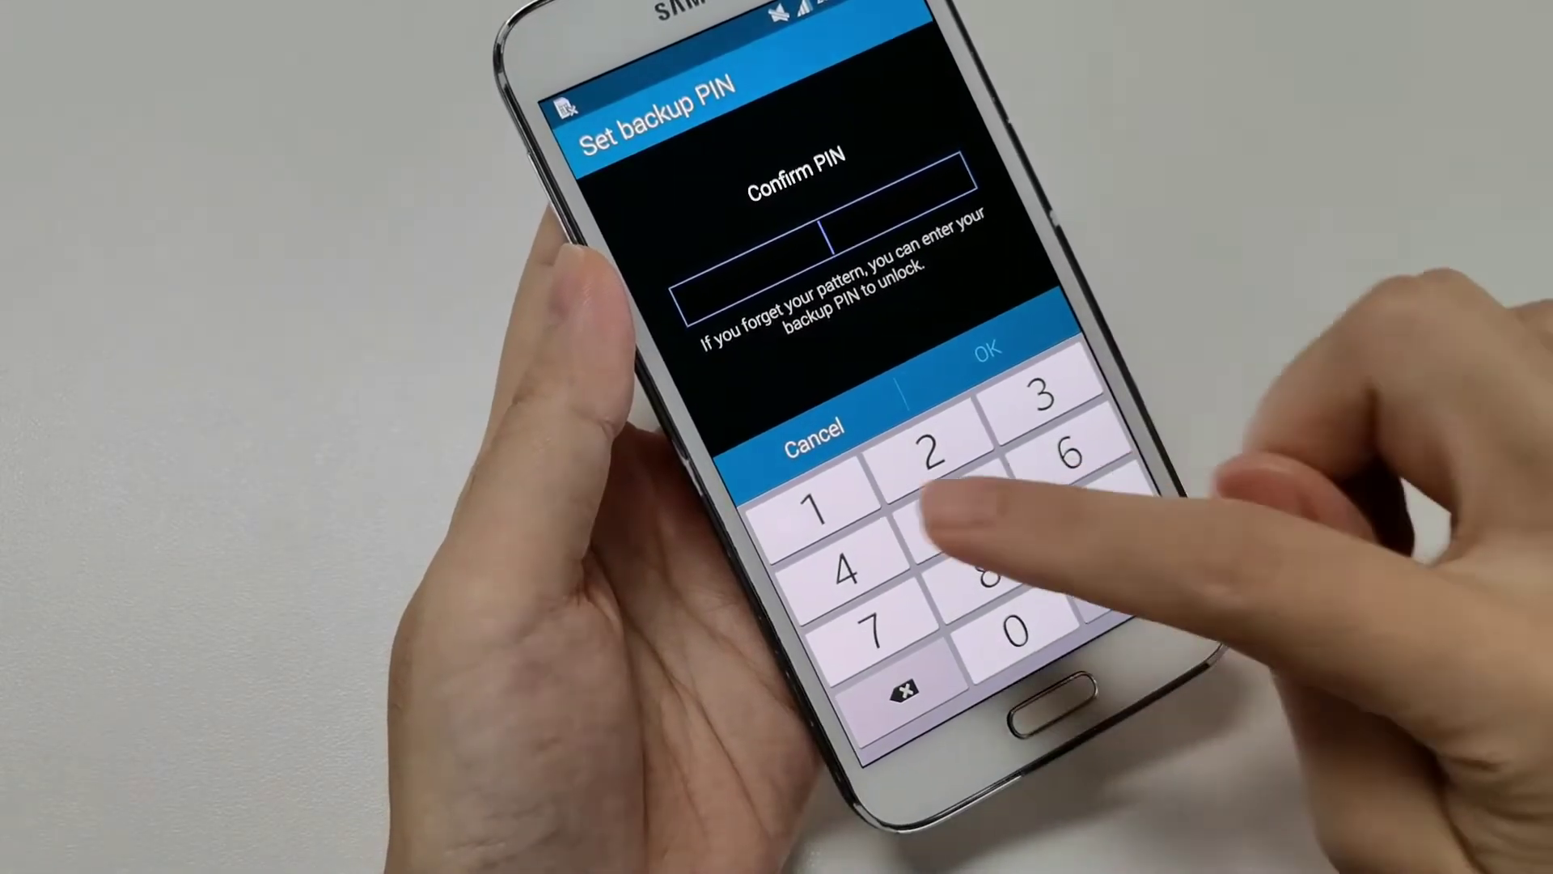
text(1111)
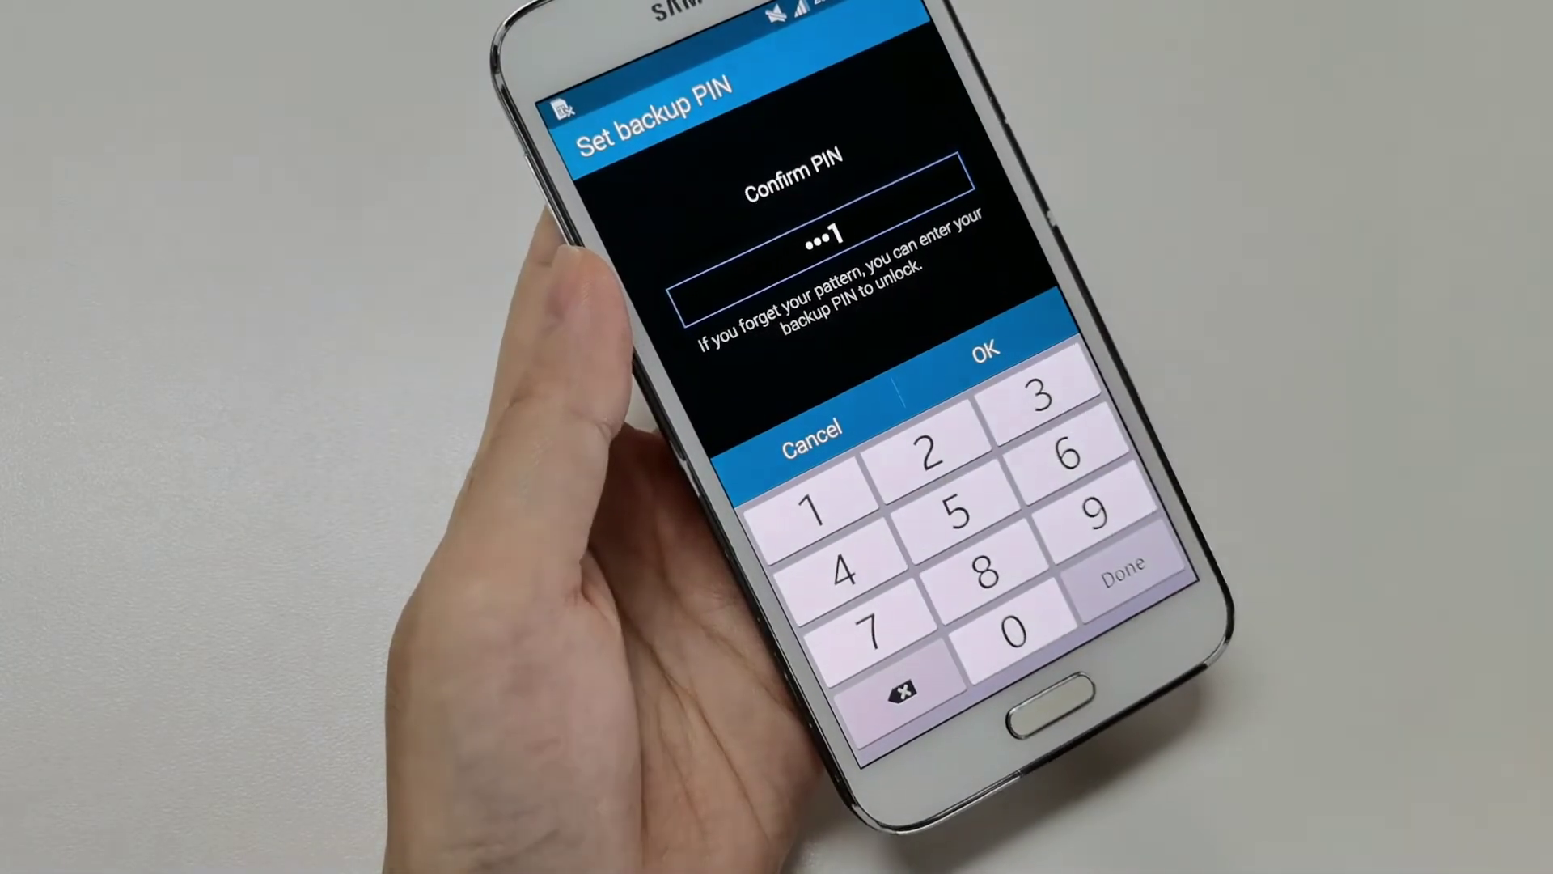
click(986, 356)
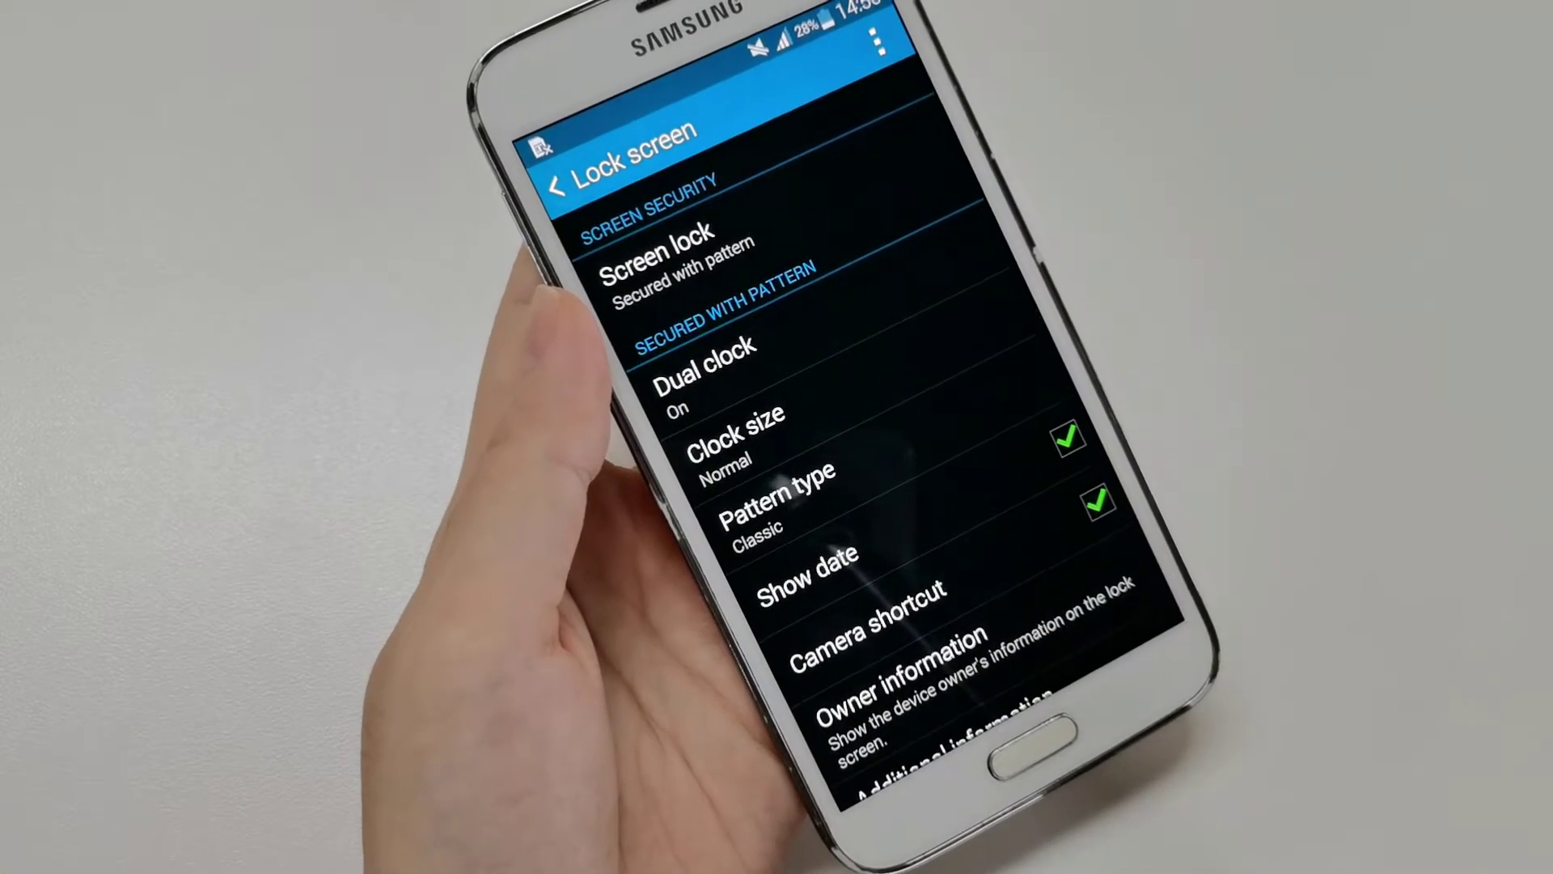
Leave Settings, lock the phone, and draw five wrong patterns to trigger the 30-second lockout.
click(1033, 764)
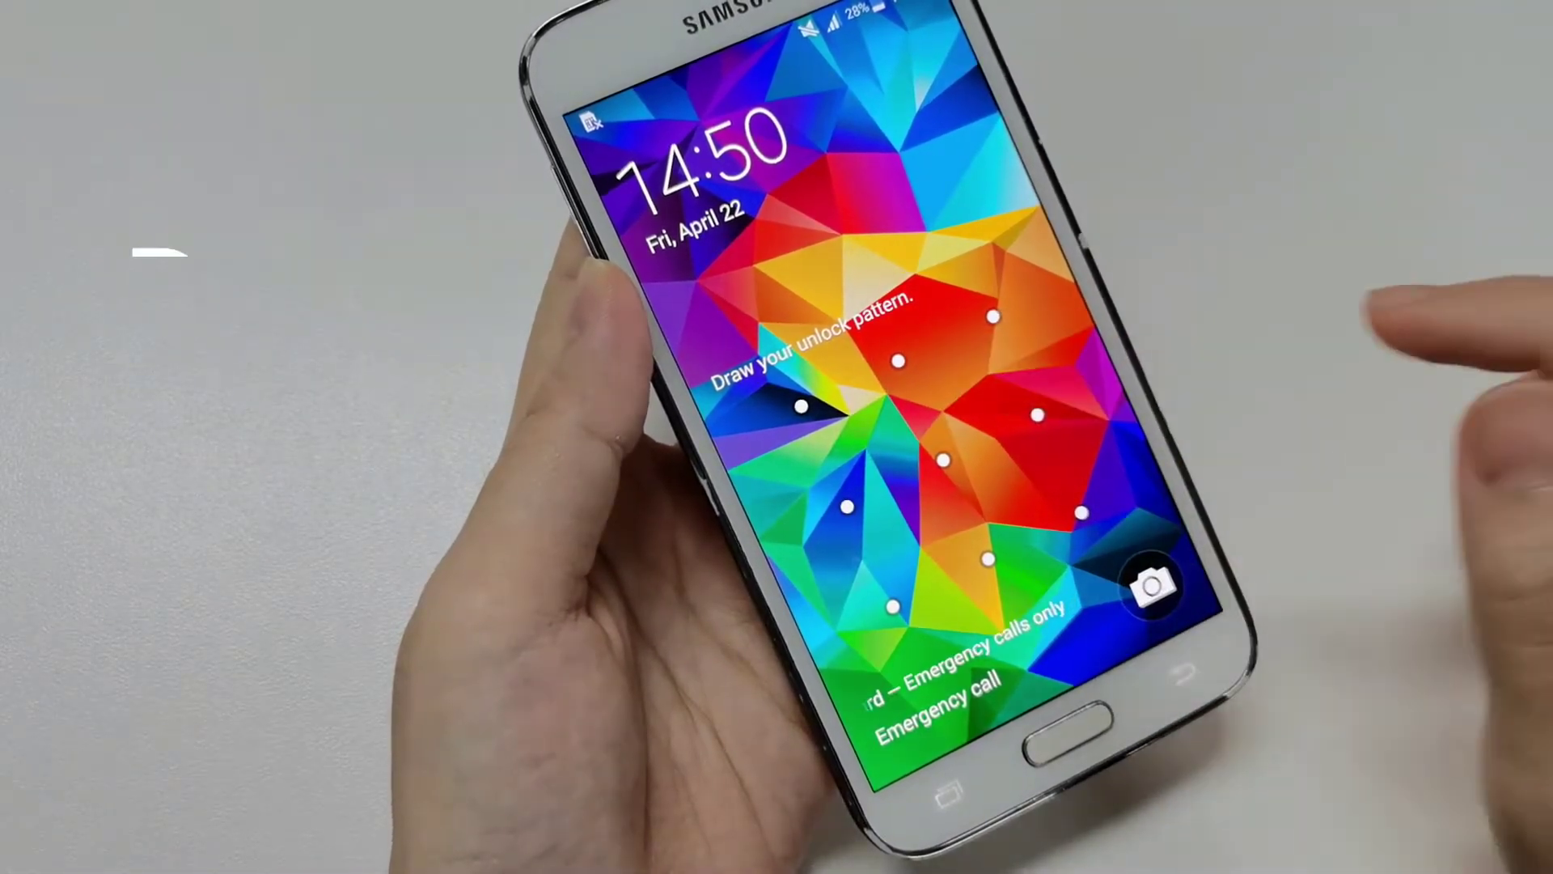
drag(800, 404, 986, 555)
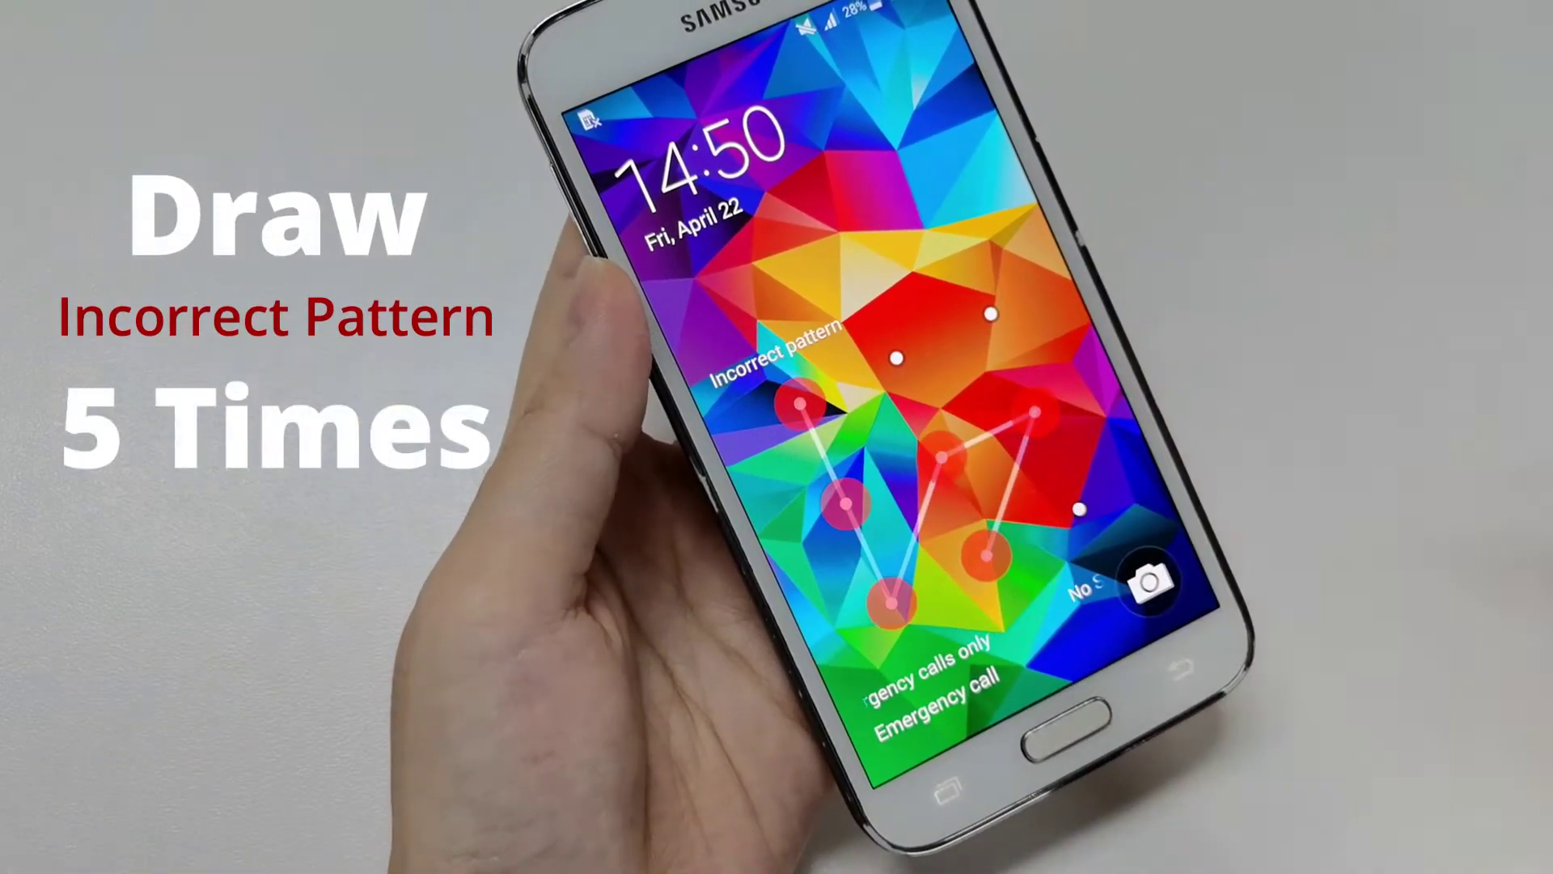
drag(800, 404, 985, 555)
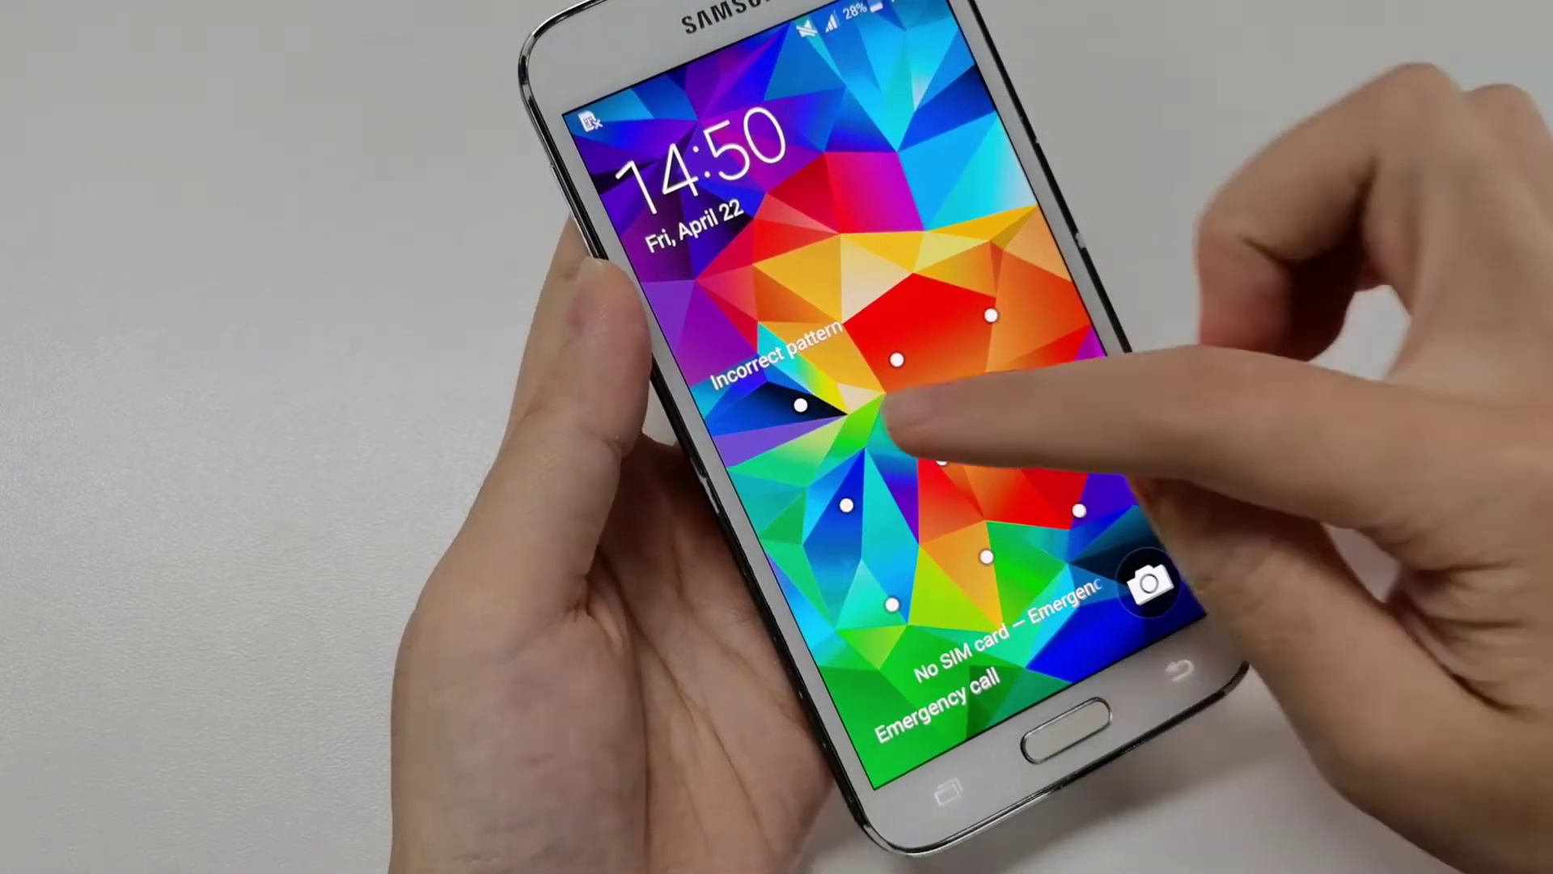
drag(800, 405, 1079, 511)
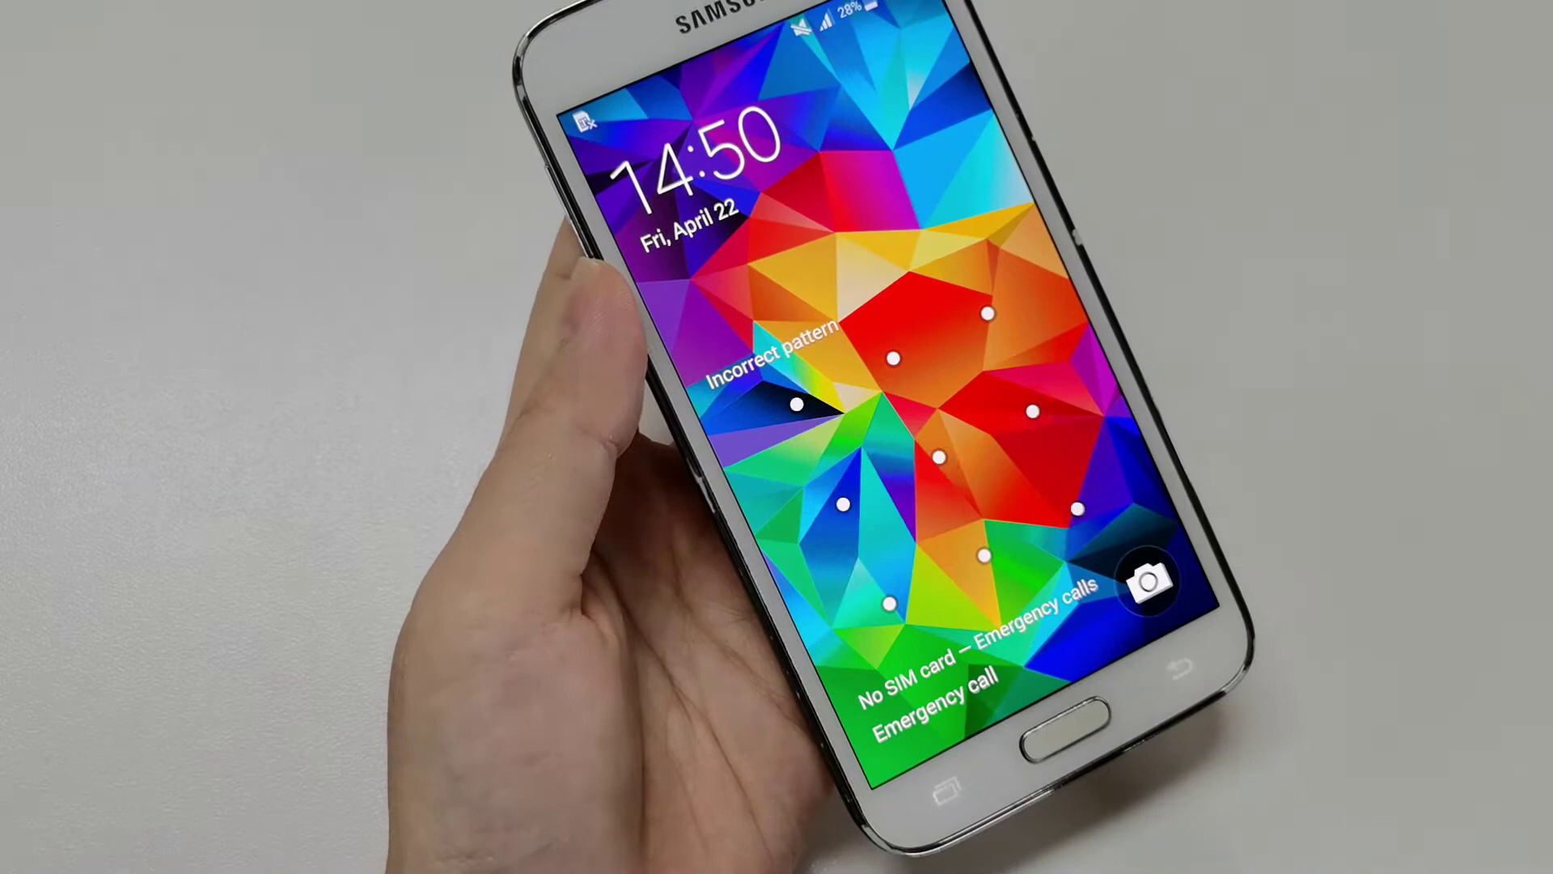
drag(796, 404, 985, 554)
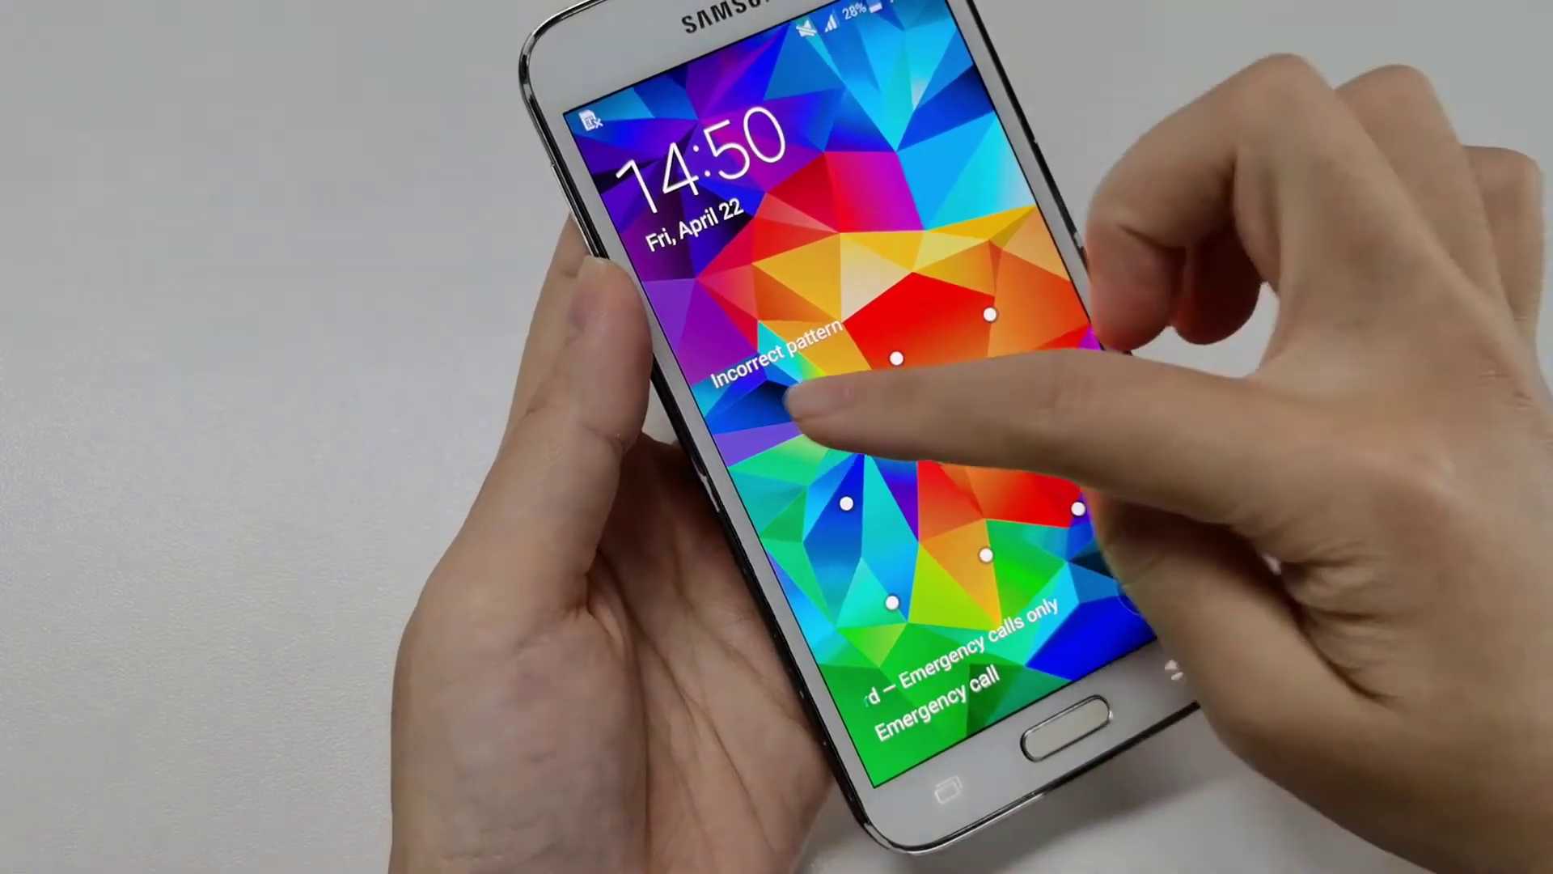
drag(799, 404, 986, 554)
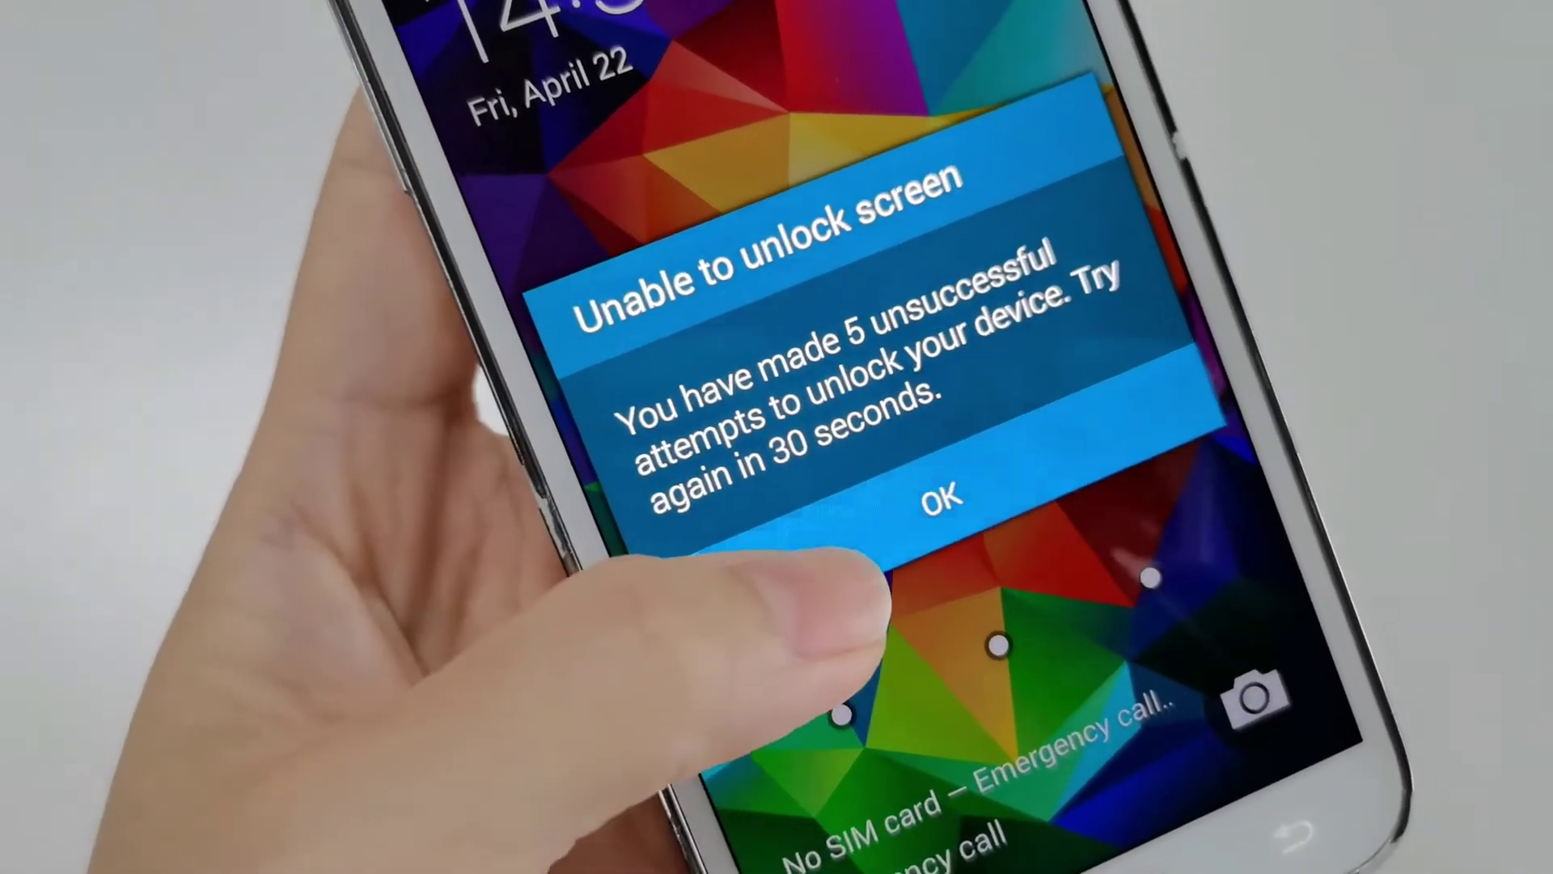
Dismiss the lockout warning and unlock the phone with the backup PIN.
click(954, 511)
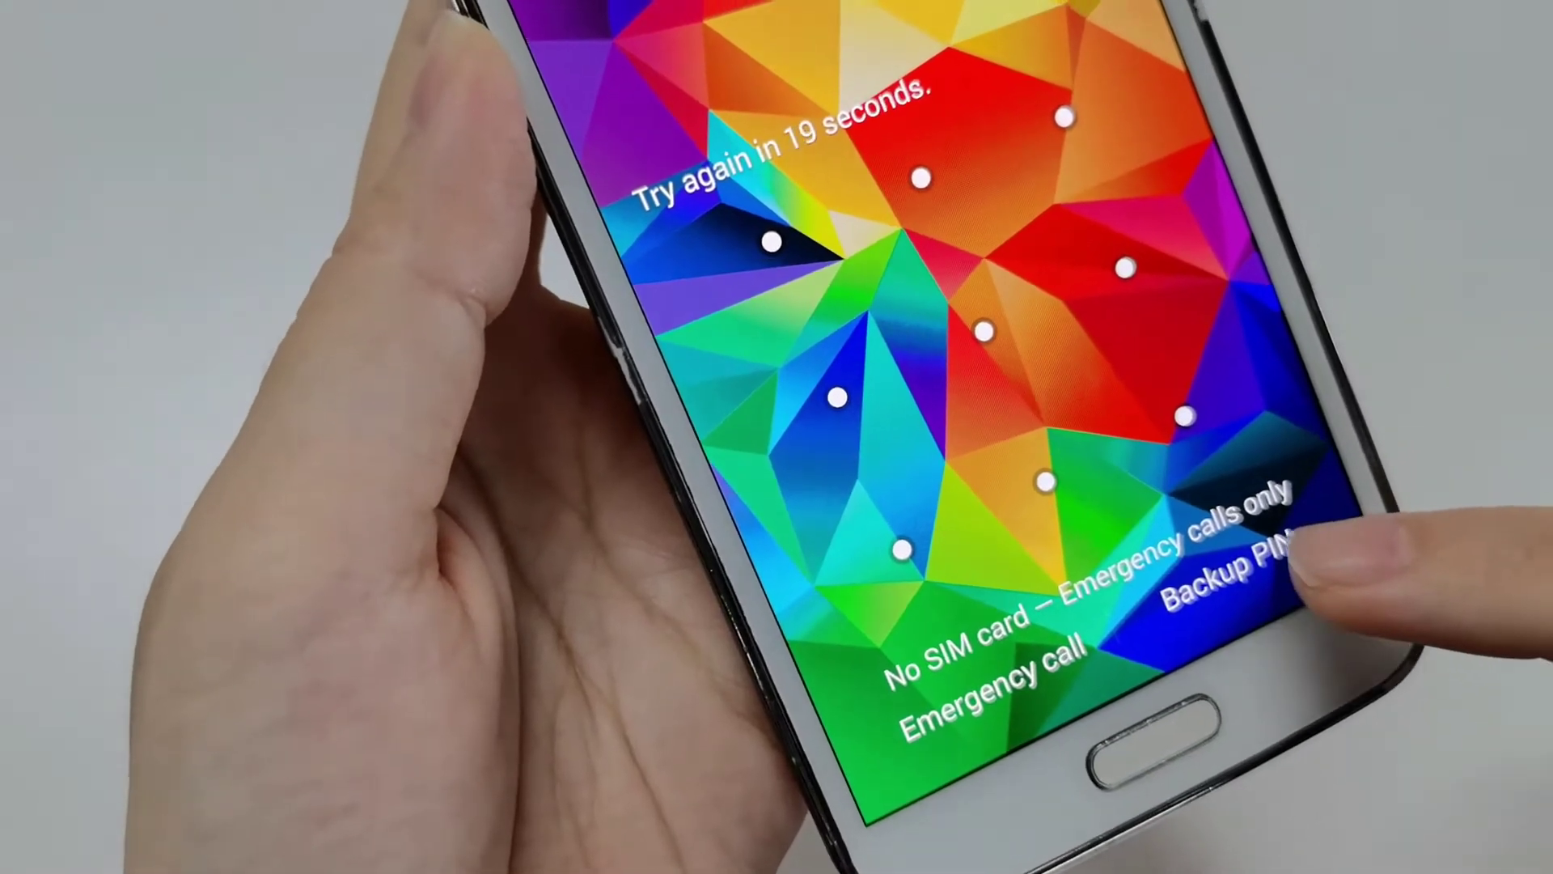
click(1231, 568)
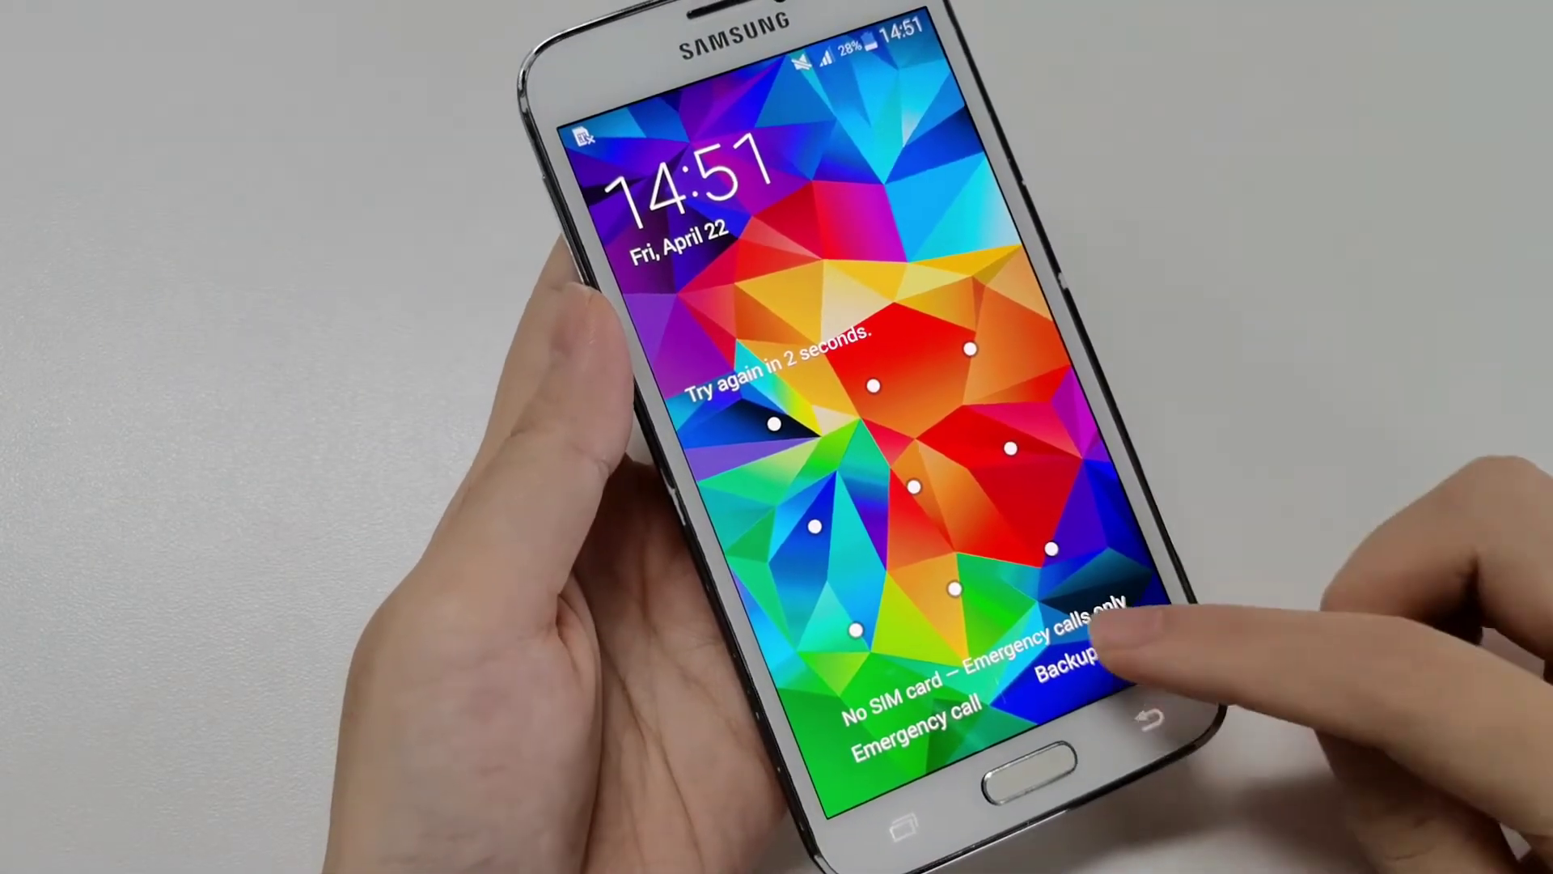
click(1089, 667)
click(1007, 334)
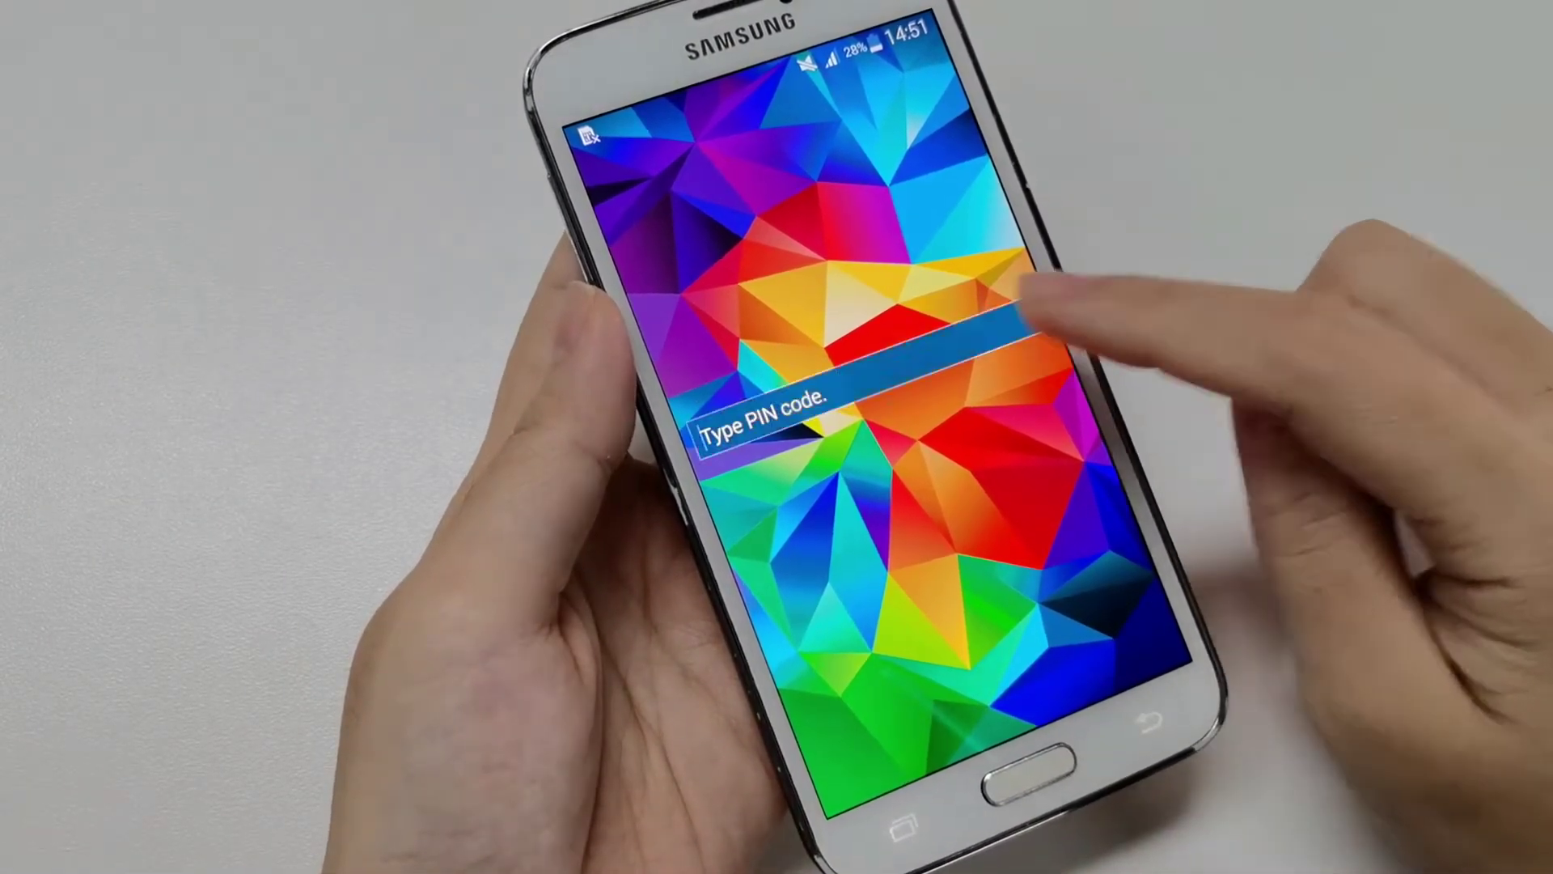
text(1111)
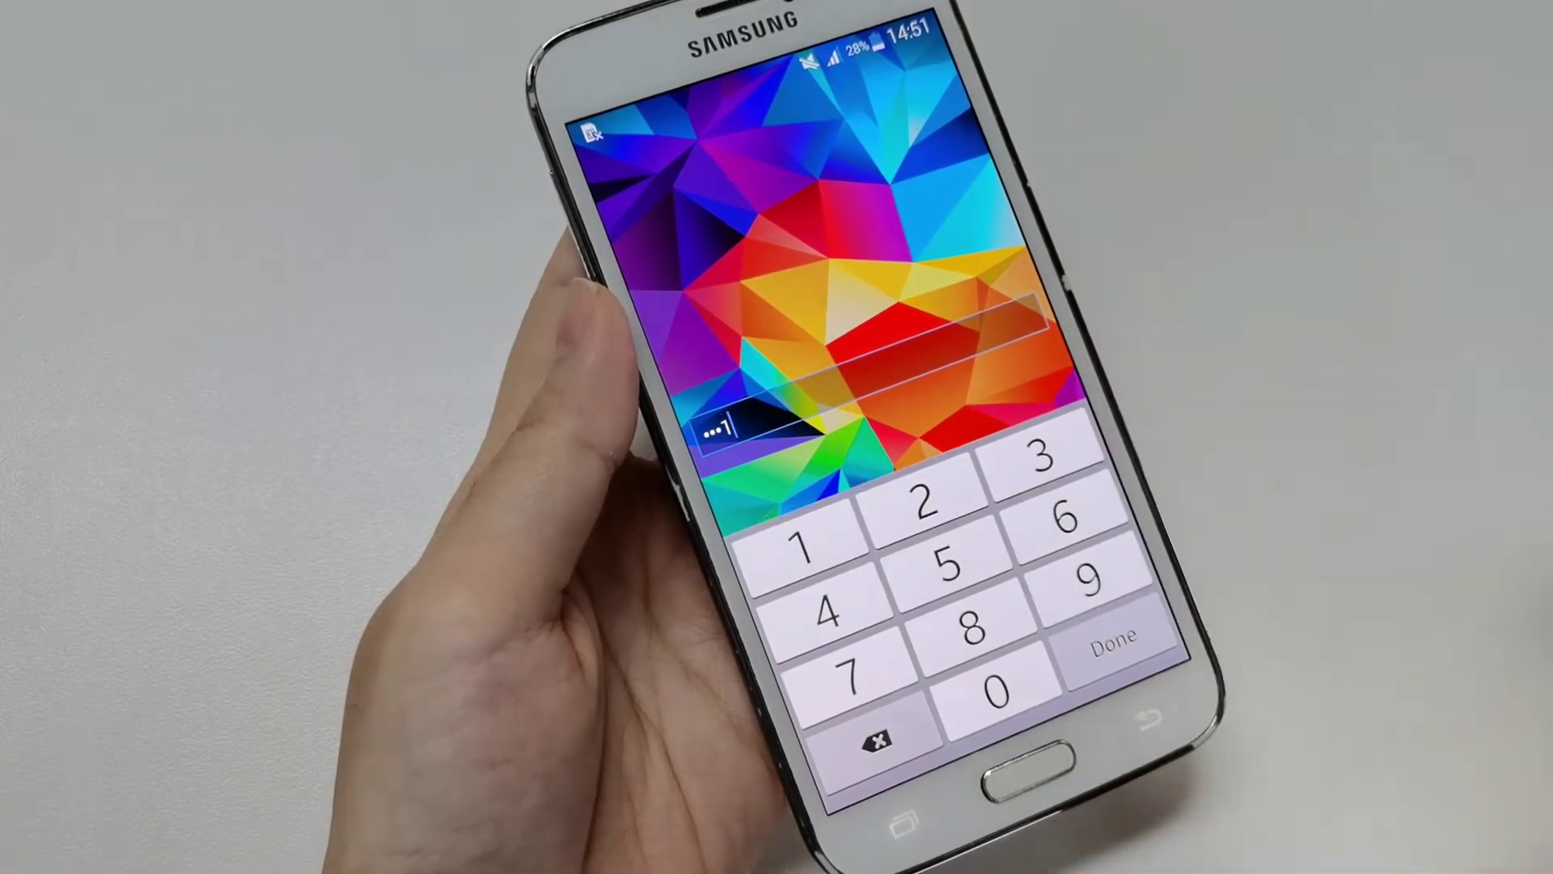
key(Return)
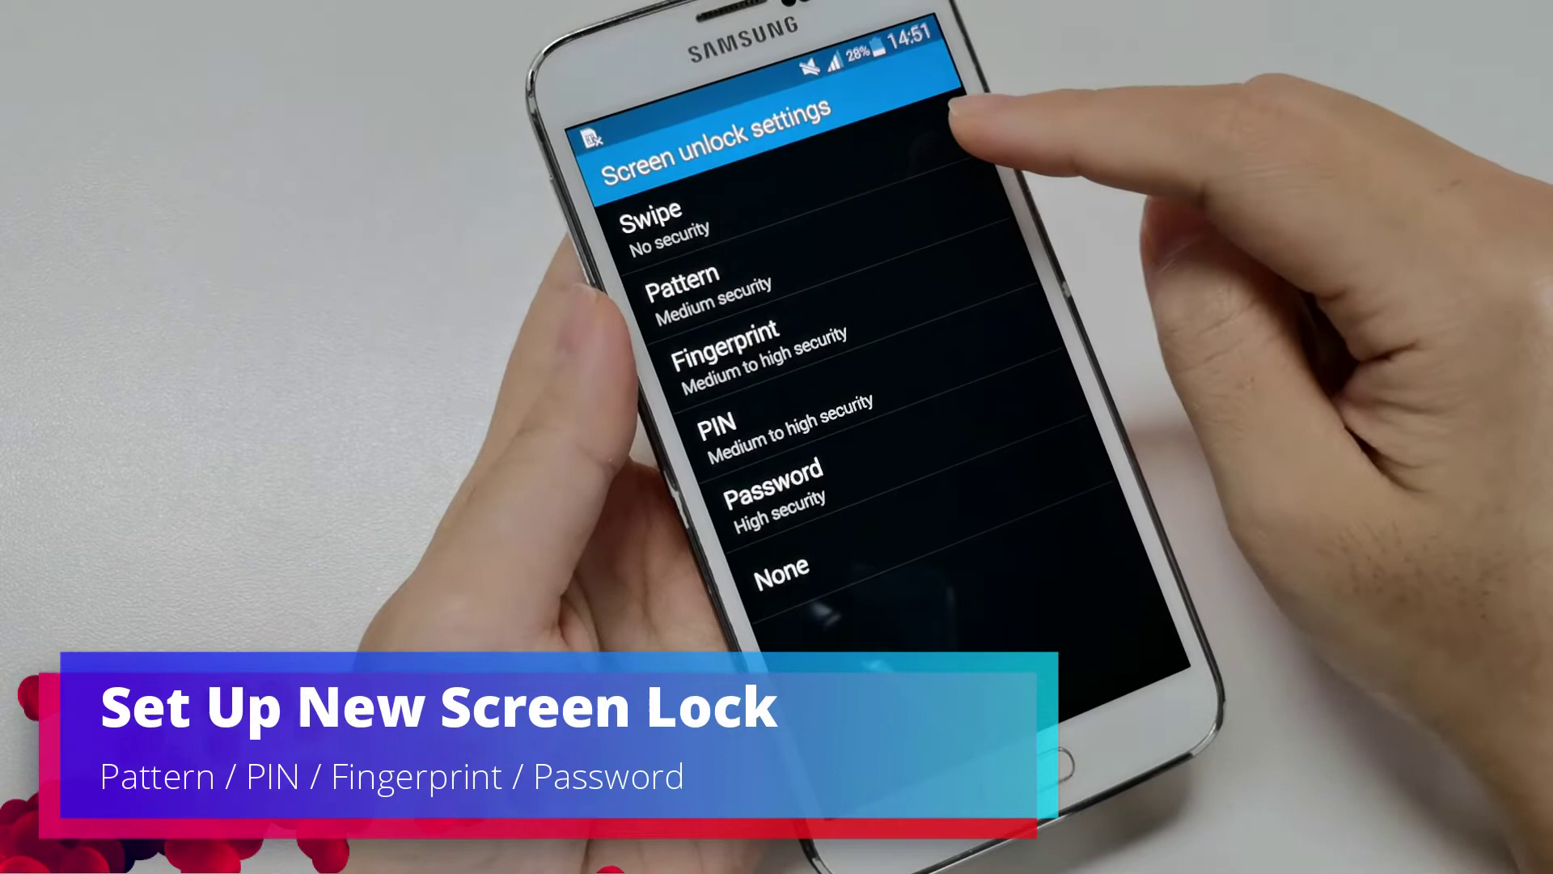
Set a Z-shaped unlock pattern and enter the four-digit backup PIN twice.
click(703, 285)
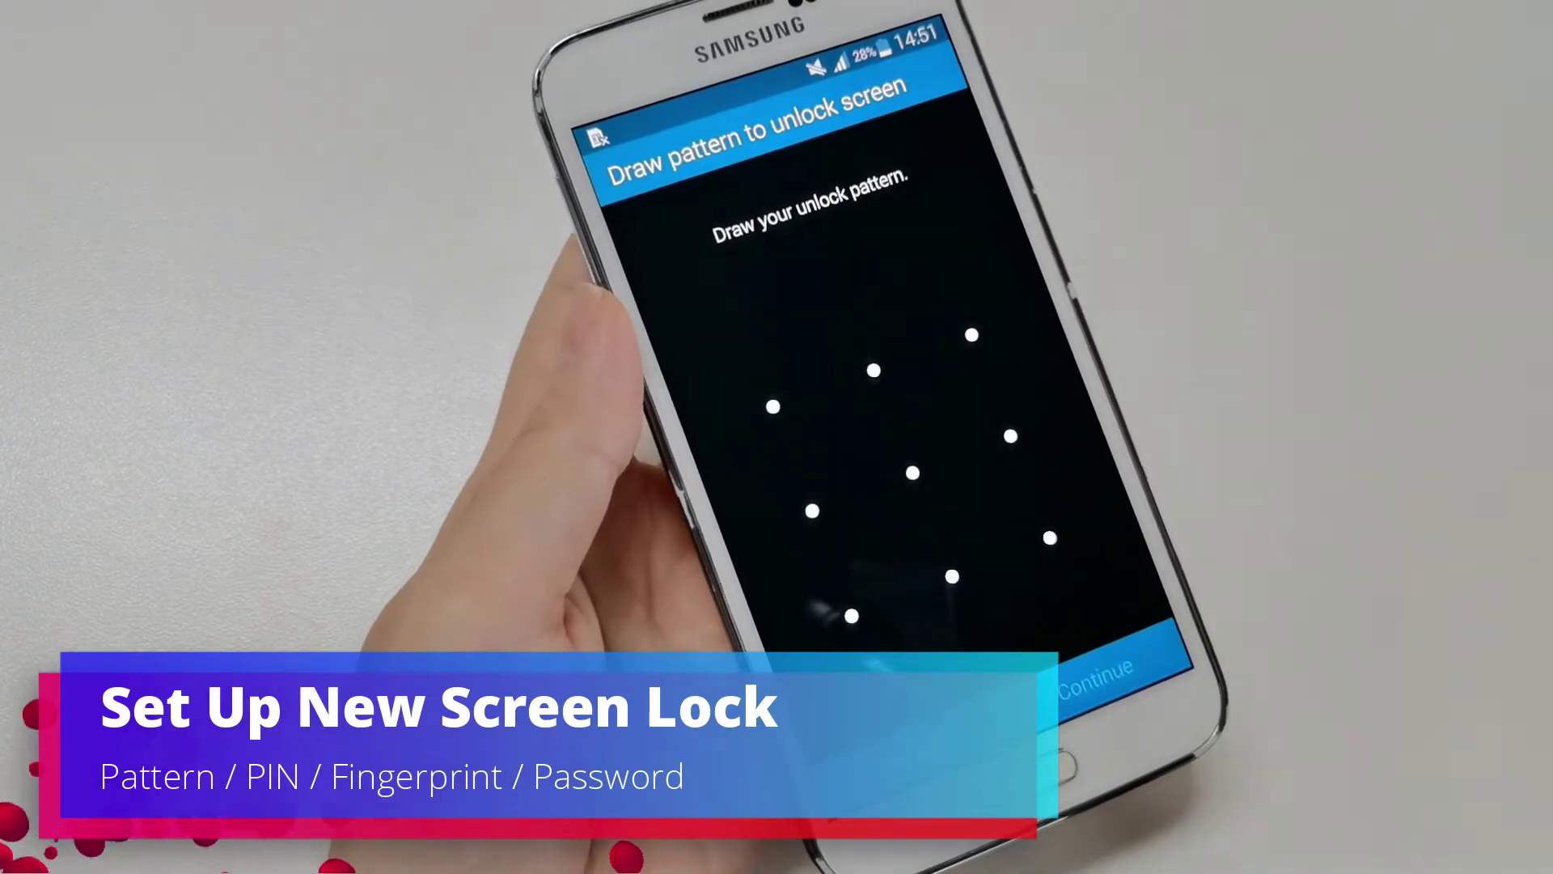
mouse_move(774, 405)
mouse_down()
mouse_move(971, 334)
mouse_move(1050, 538)
mouse_up()
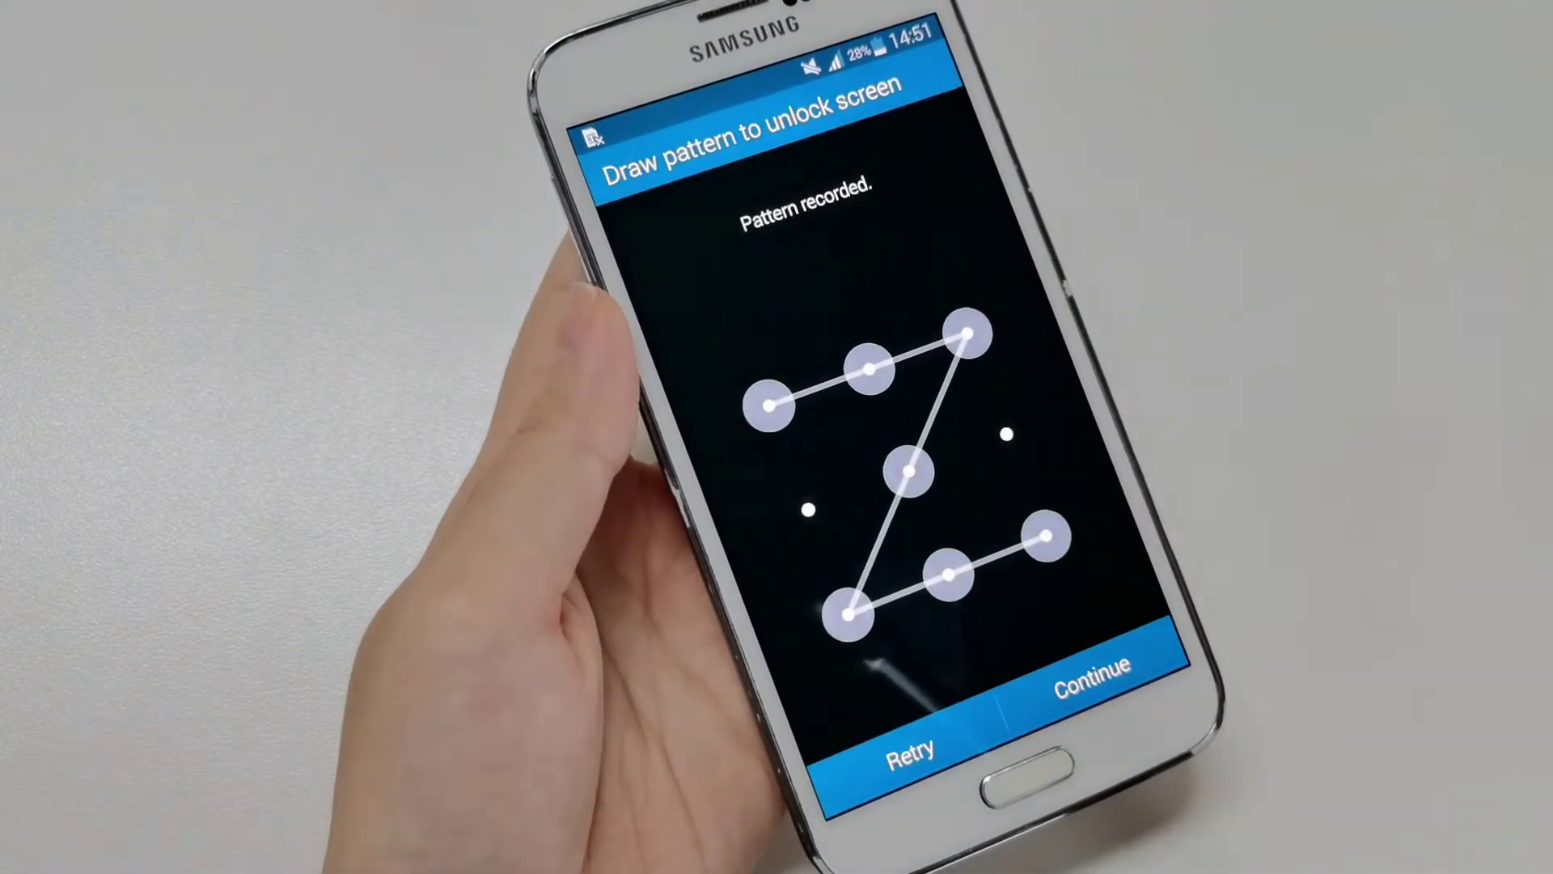
click(1092, 677)
mouse_move(767, 406)
mouse_down()
mouse_move(867, 366)
mouse_move(946, 571)
mouse_move(1044, 537)
mouse_up()
click(1087, 677)
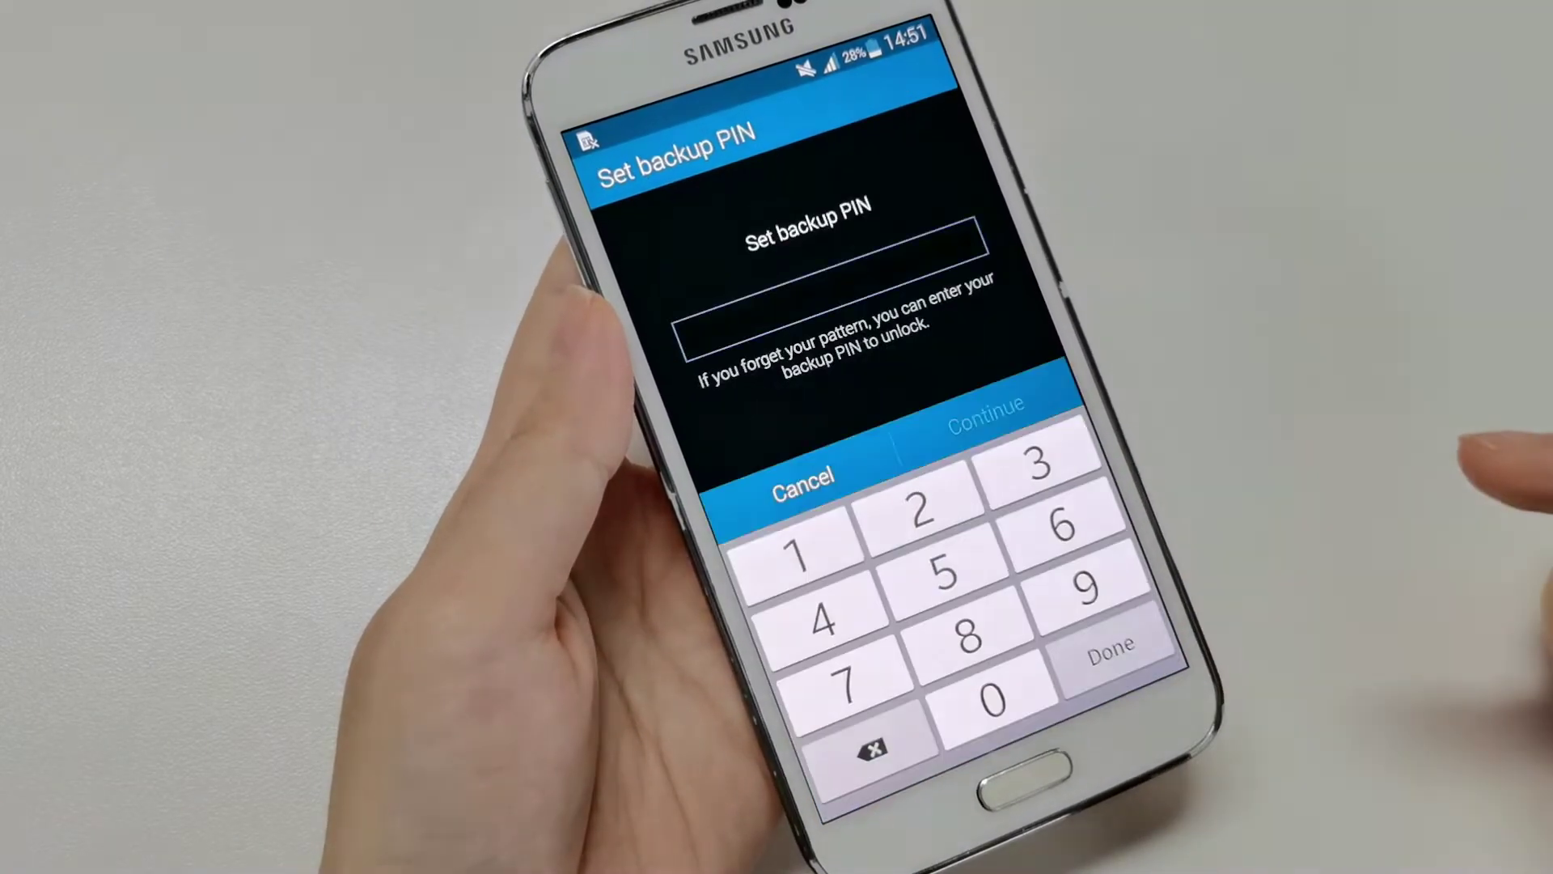
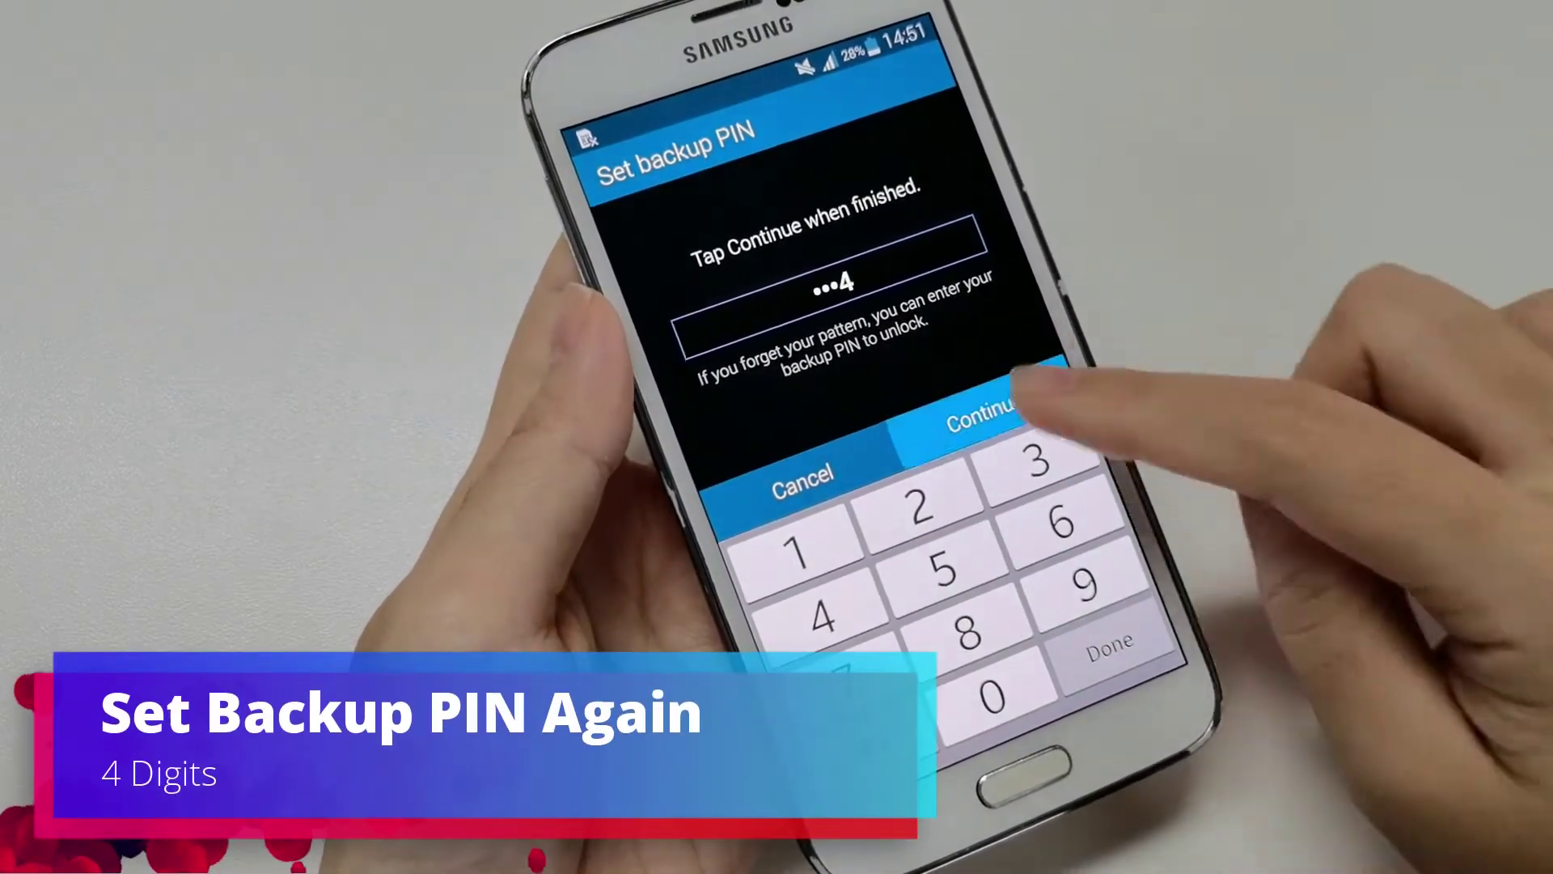
click(986, 413)
click(985, 414)
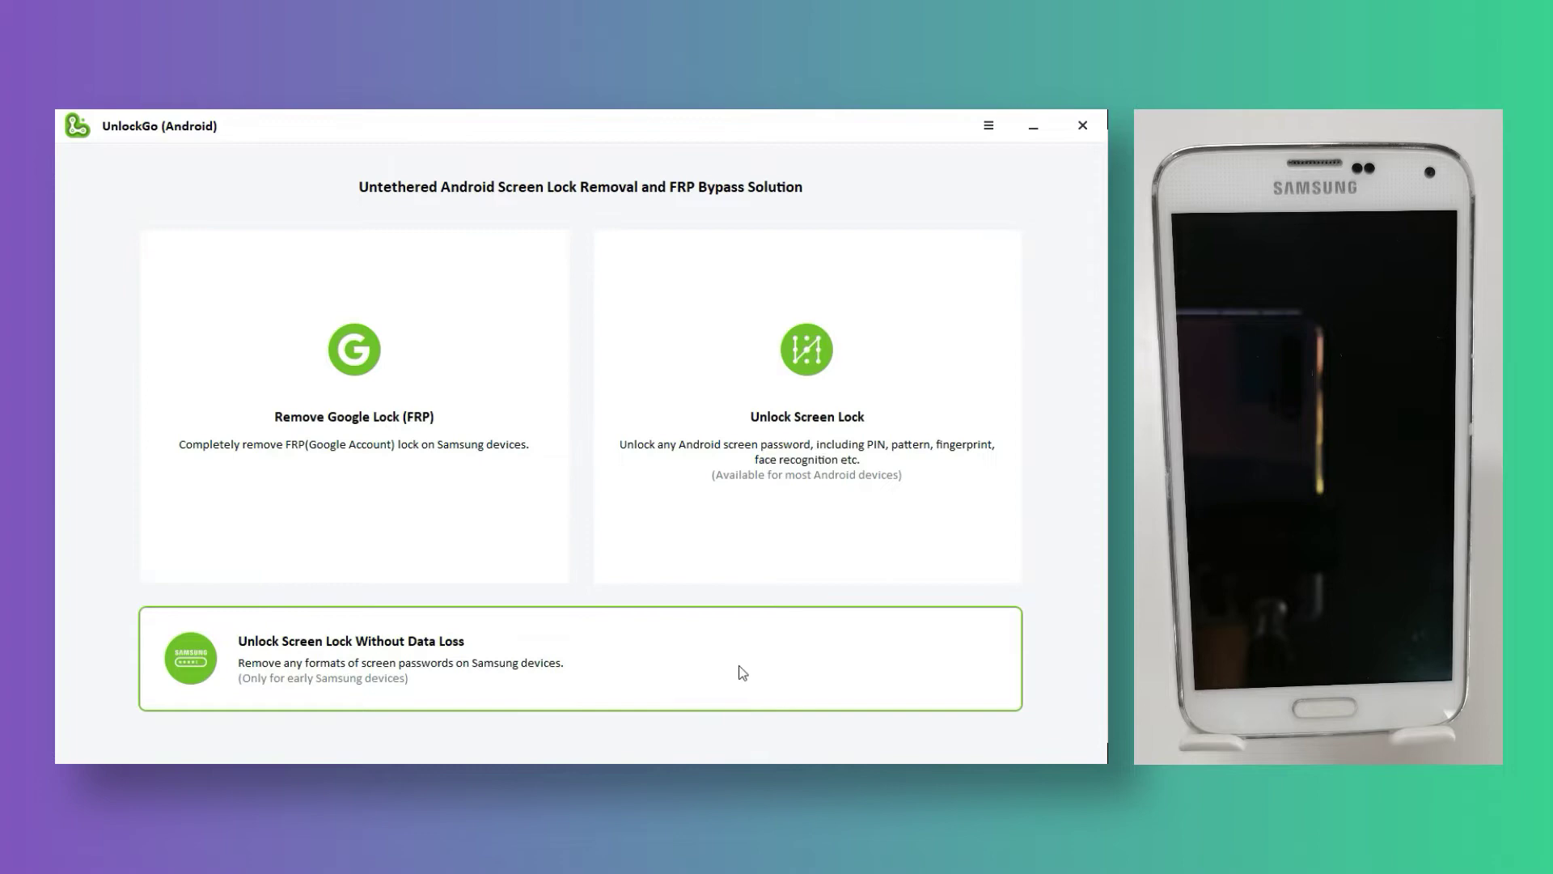
Choose 'Unlock Screen Lock Without Data Loss' in UnlockGo.
click(651, 679)
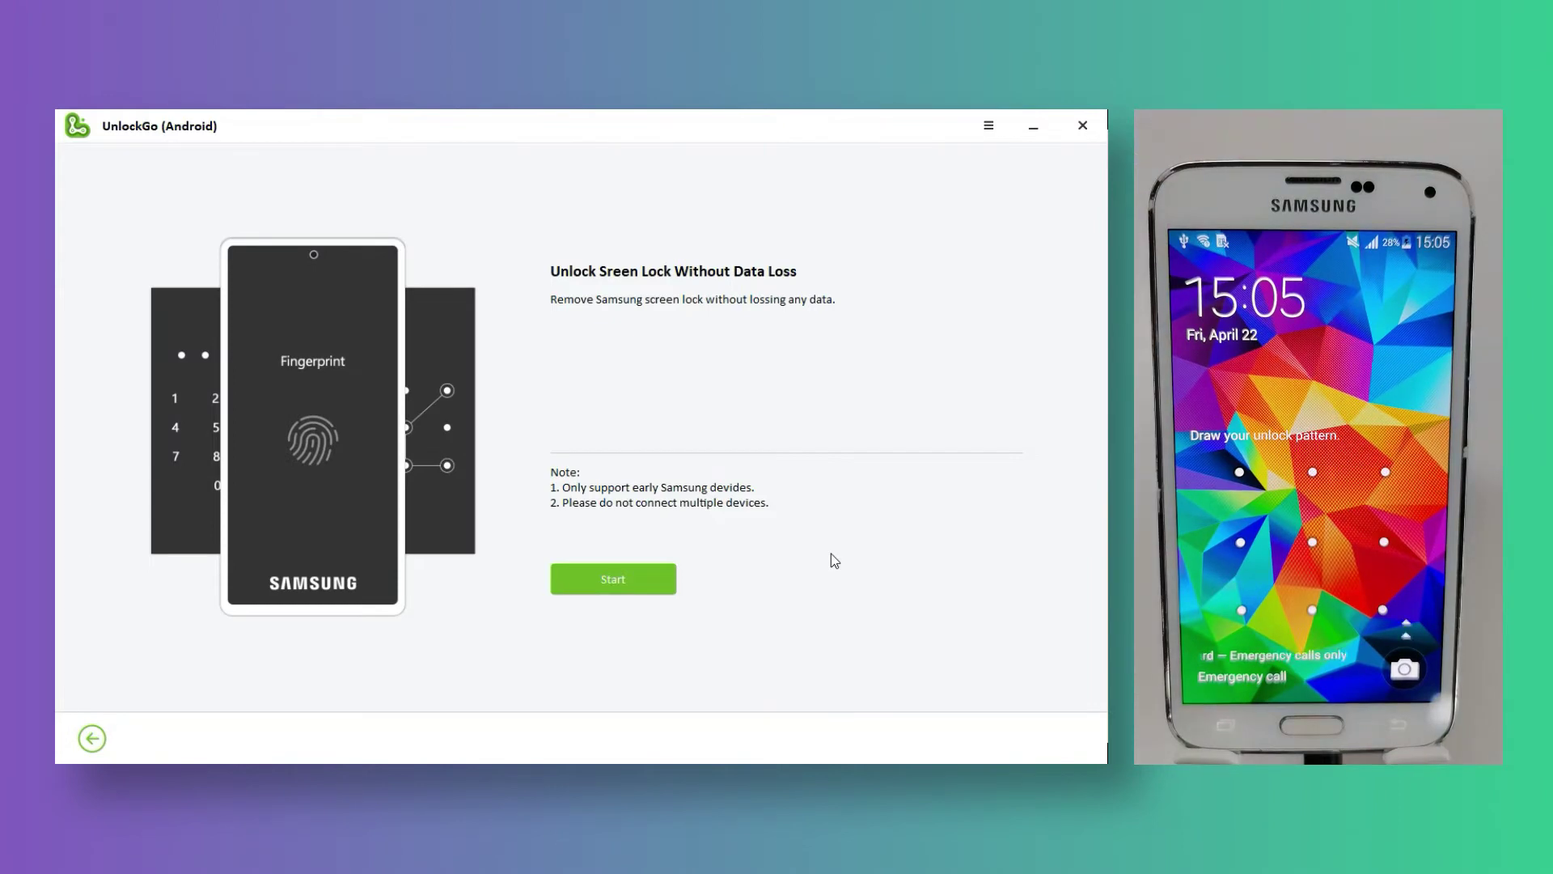
Start the no-data-loss unlock and select Galaxy S5 as the device name.
click(613, 579)
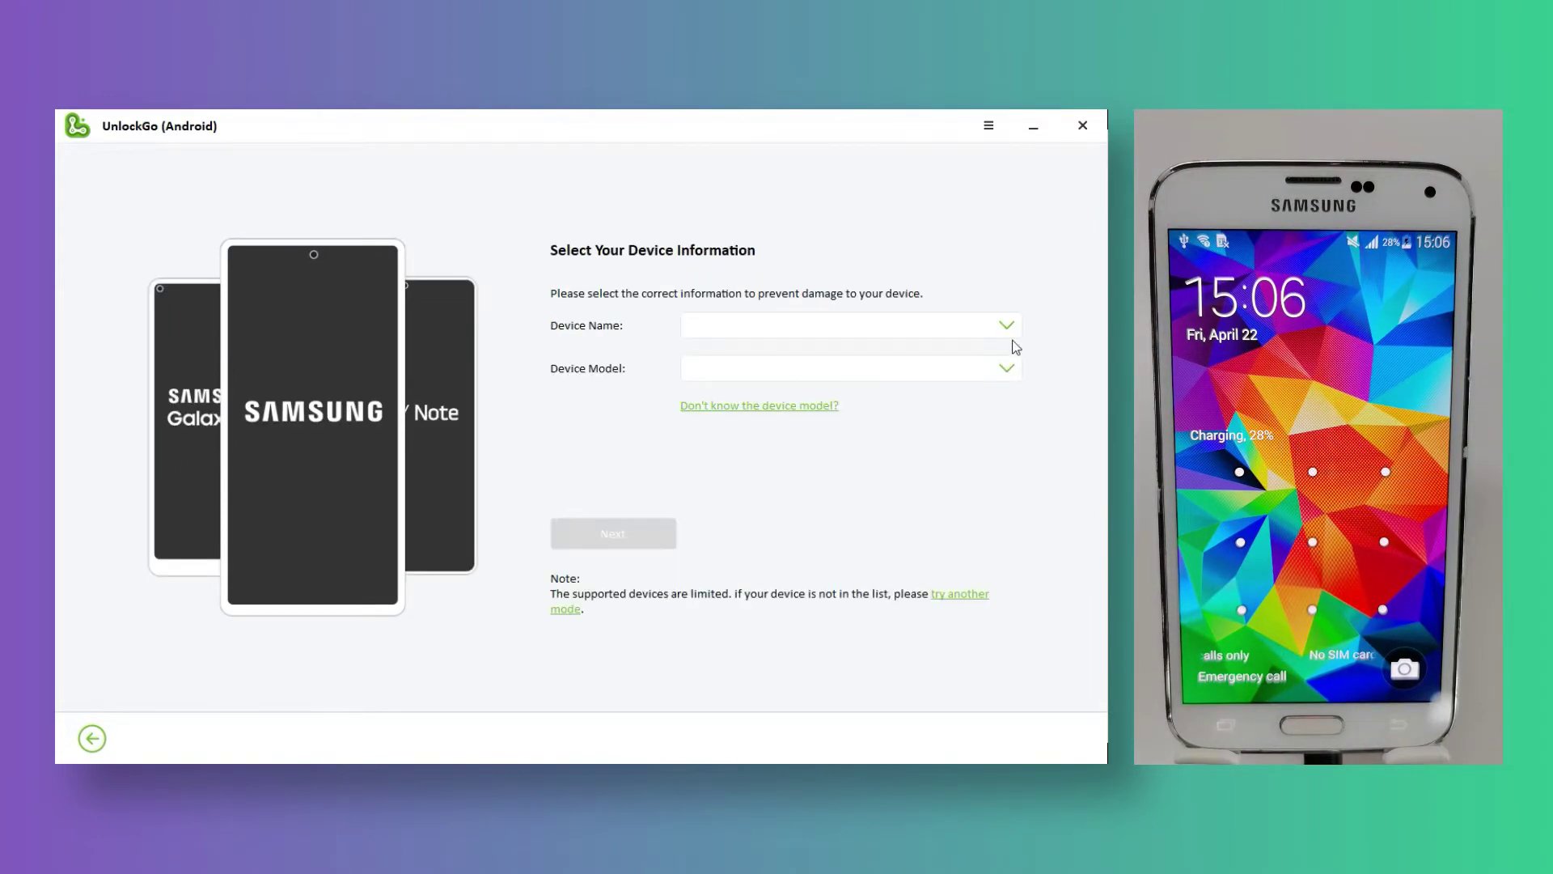
click(1005, 328)
scroll(922, 485, down, 2)
click(891, 540)
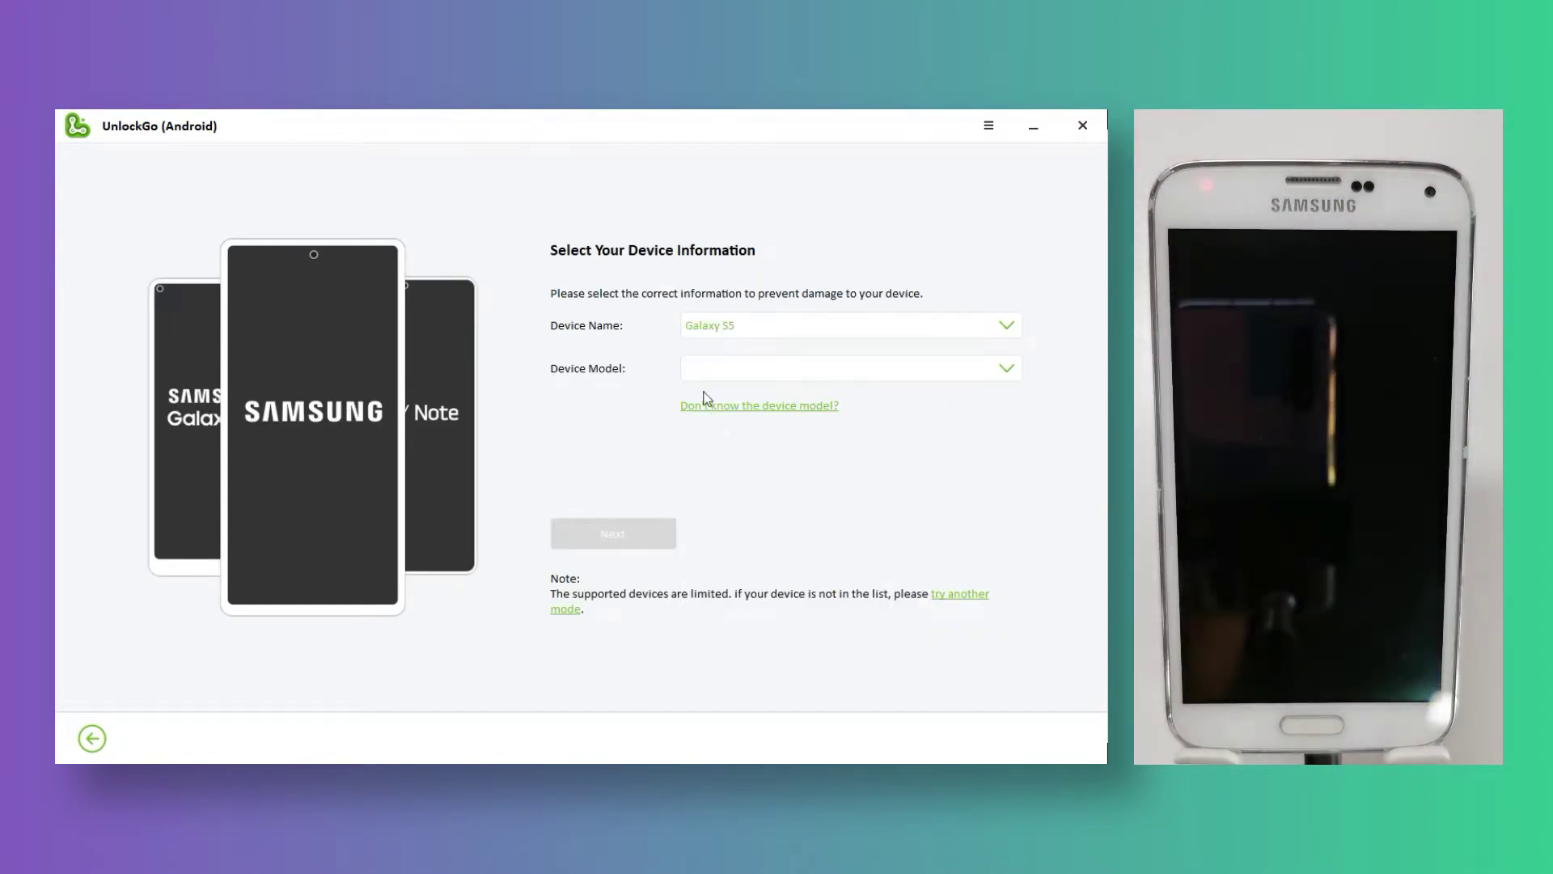
click(728, 368)
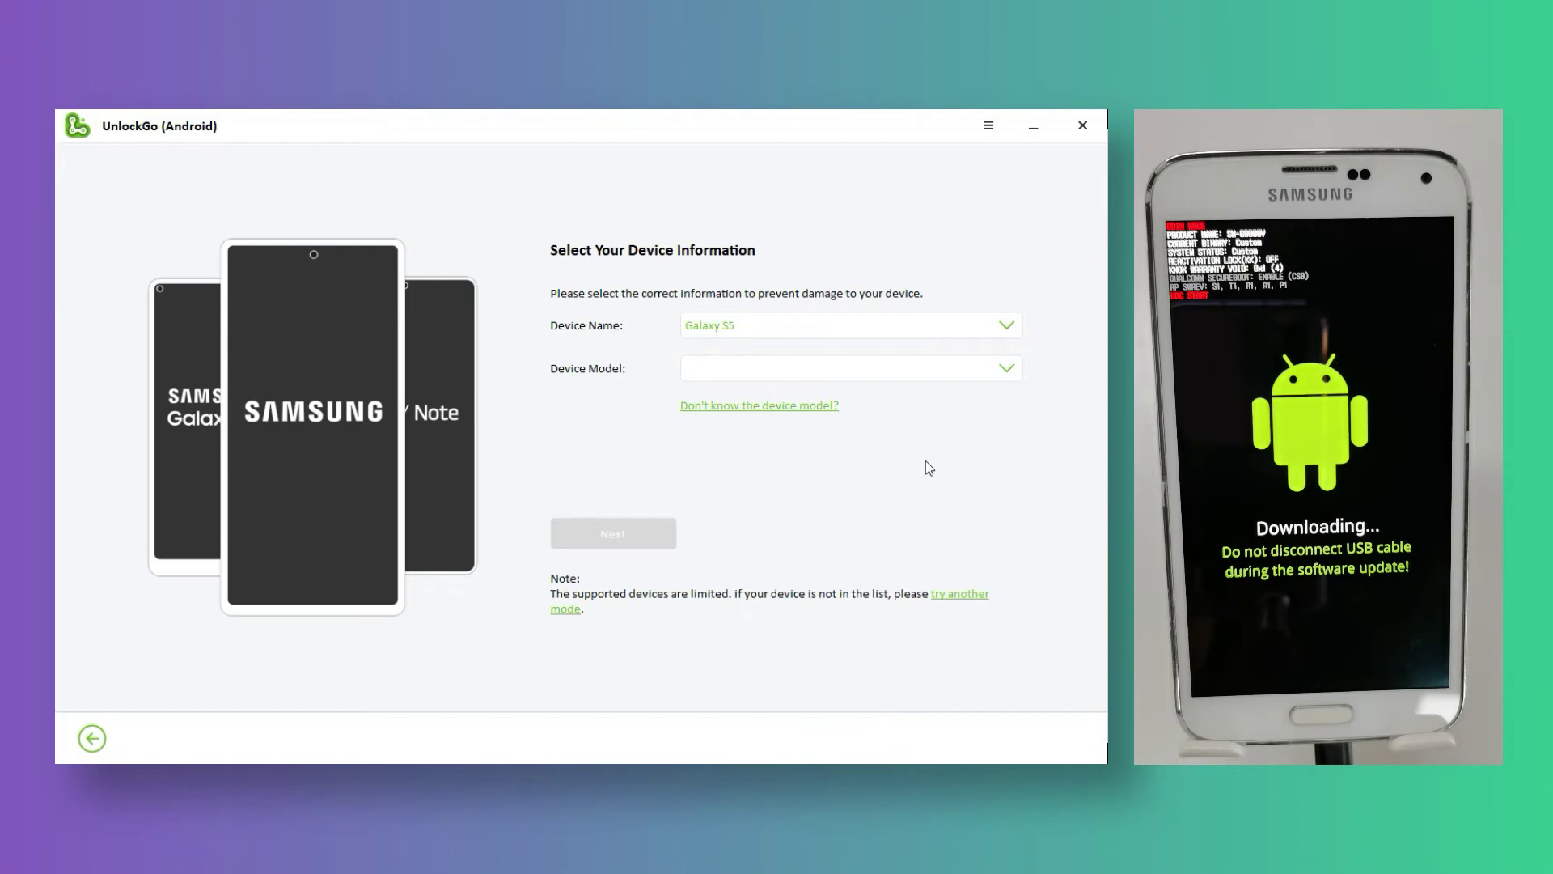
Select the phone's device model, confirm the device information, and continue past the package download.
click(997, 368)
scroll(965, 548, down, 5)
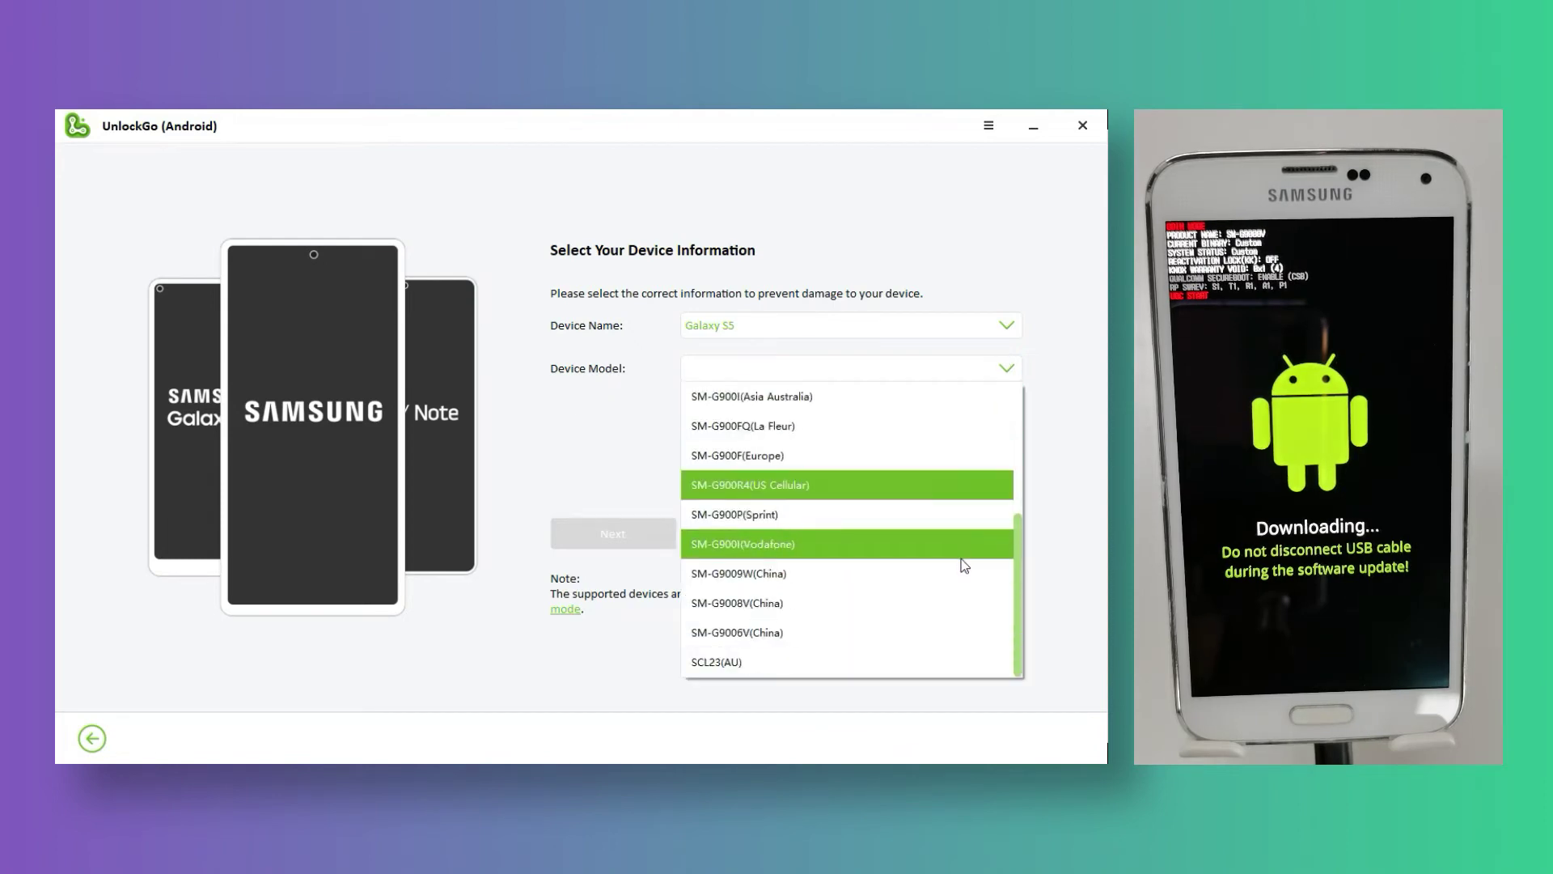
click(914, 611)
click(639, 543)
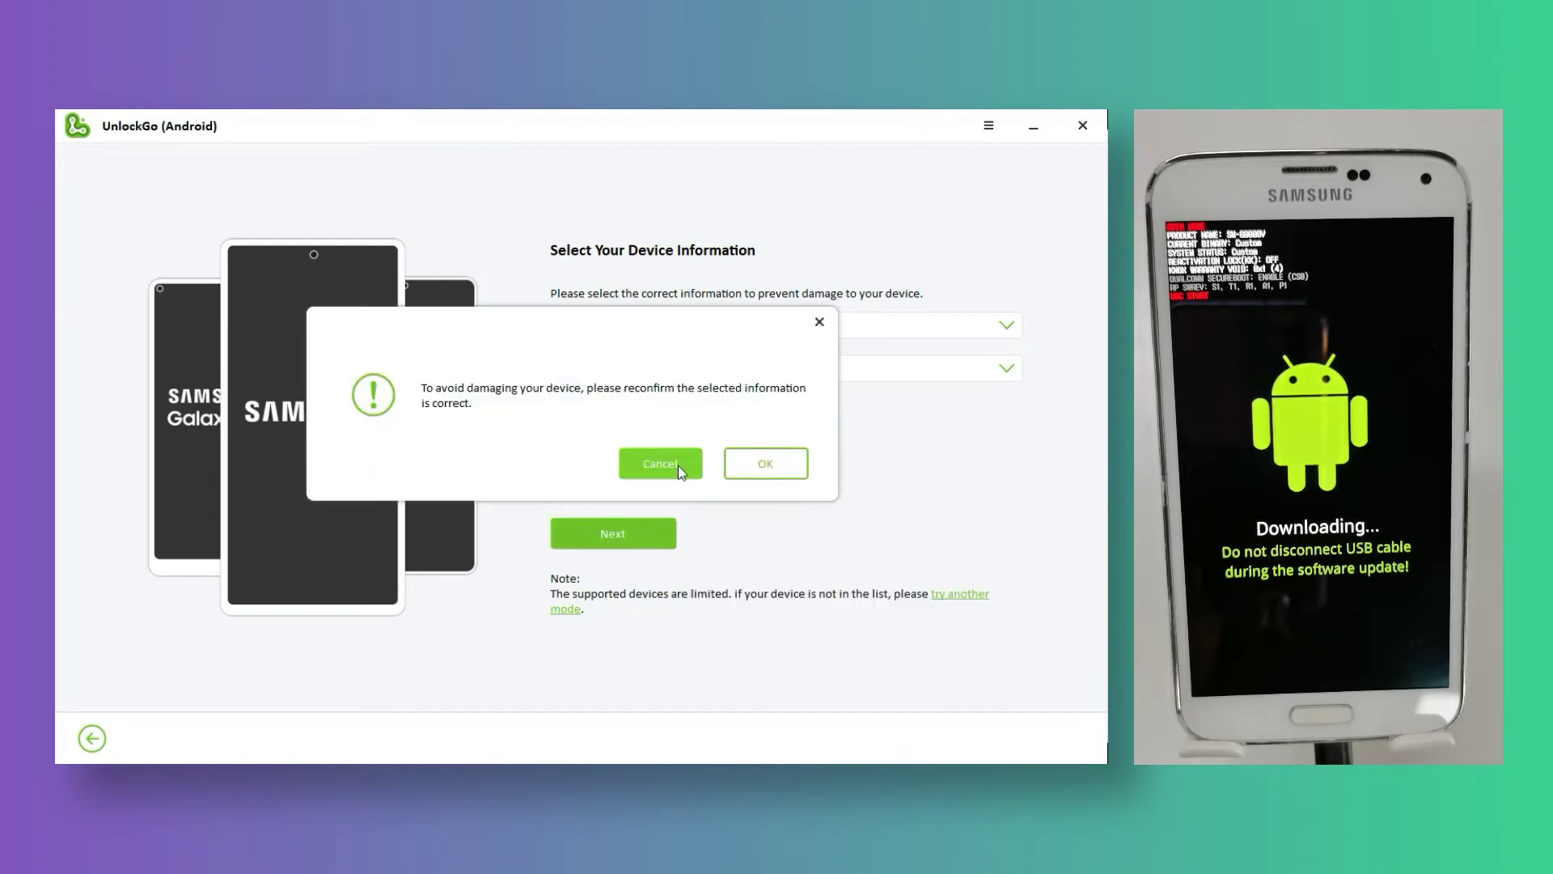
click(773, 468)
click(612, 476)
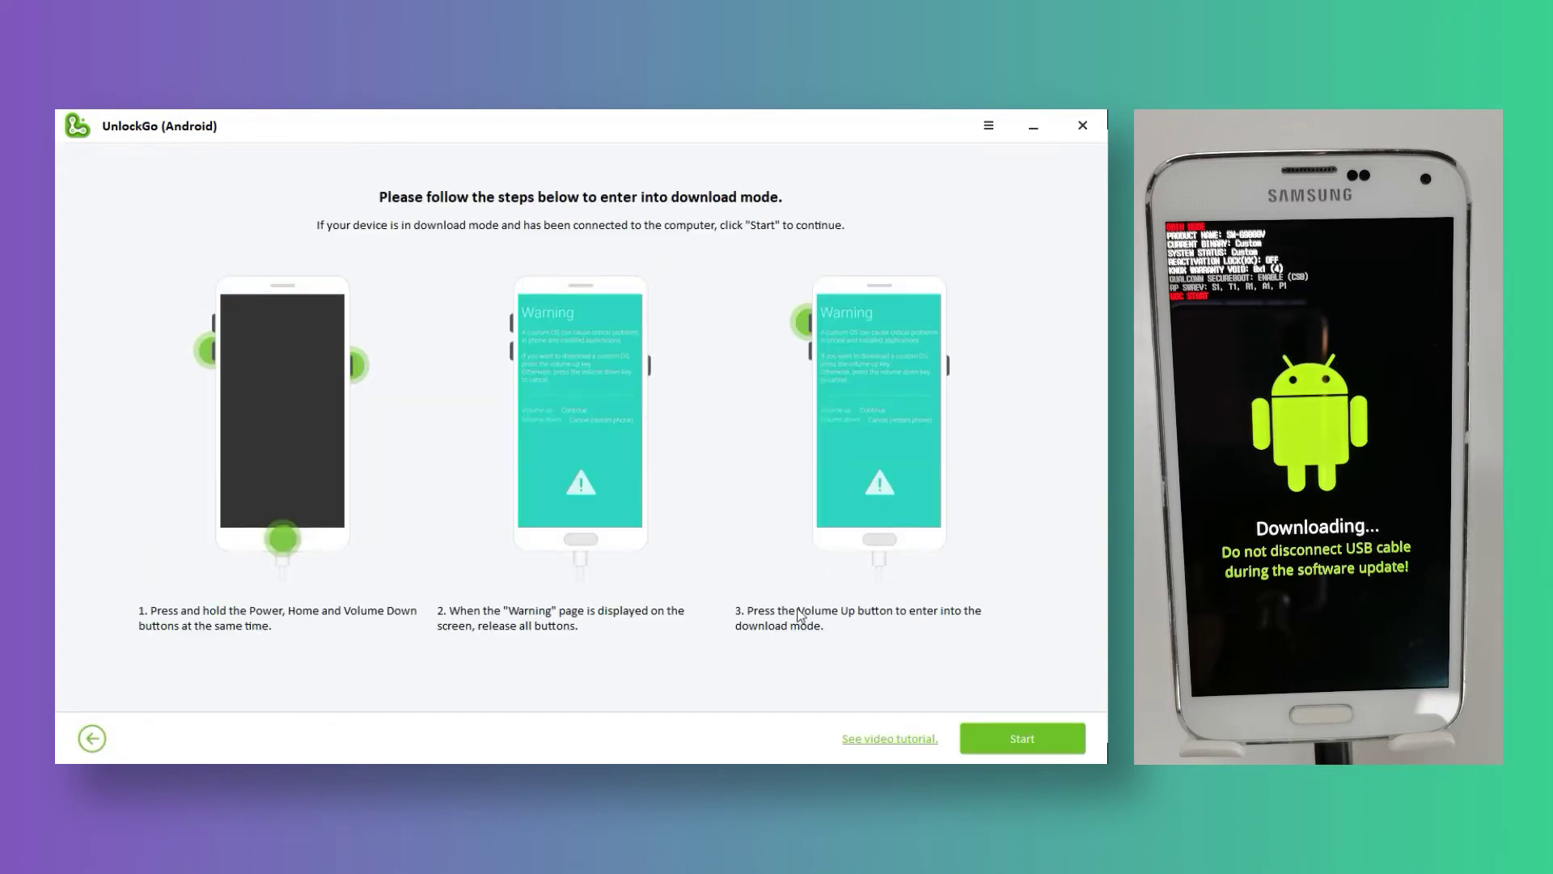
Start the screen lock removal and acknowledge the download-mode reminder.
click(1051, 746)
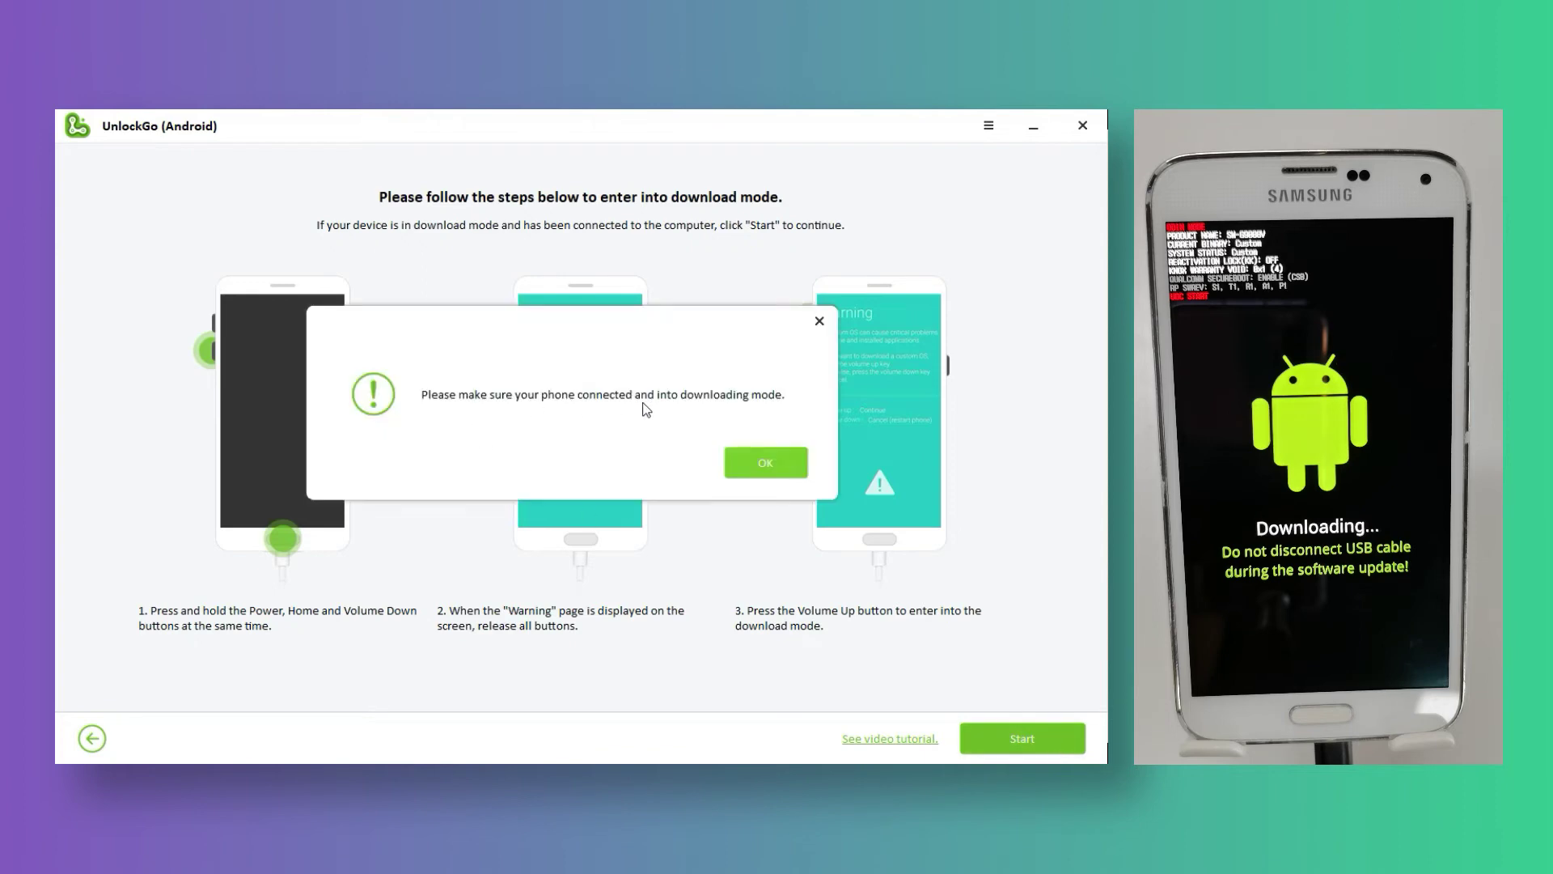
click(777, 474)
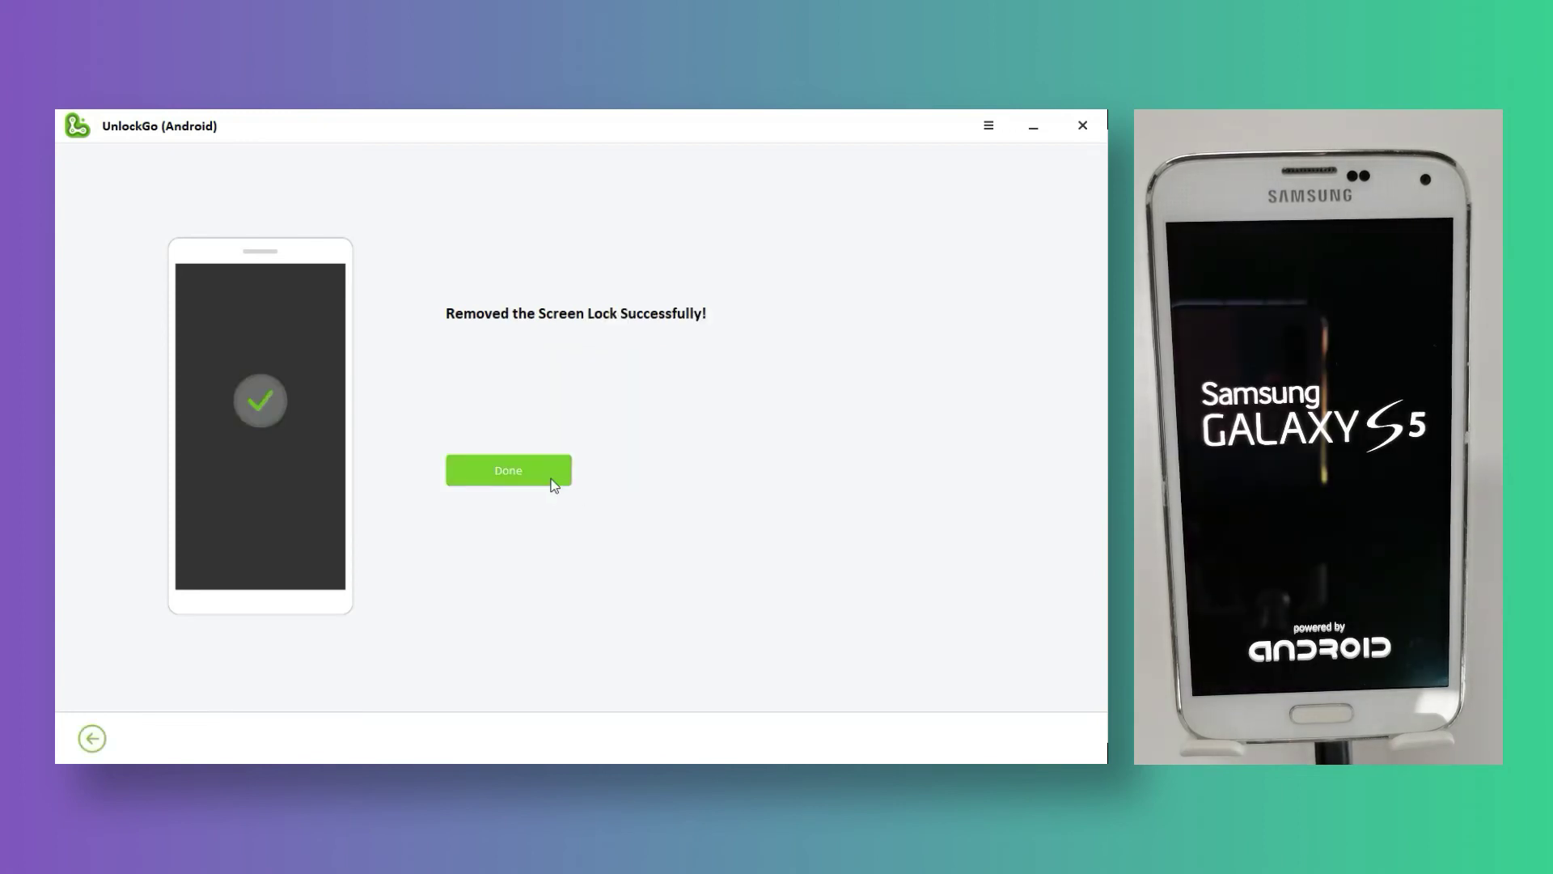
Confirm the completed unlock with Done to return to UnlockGo's main screen.
click(554, 484)
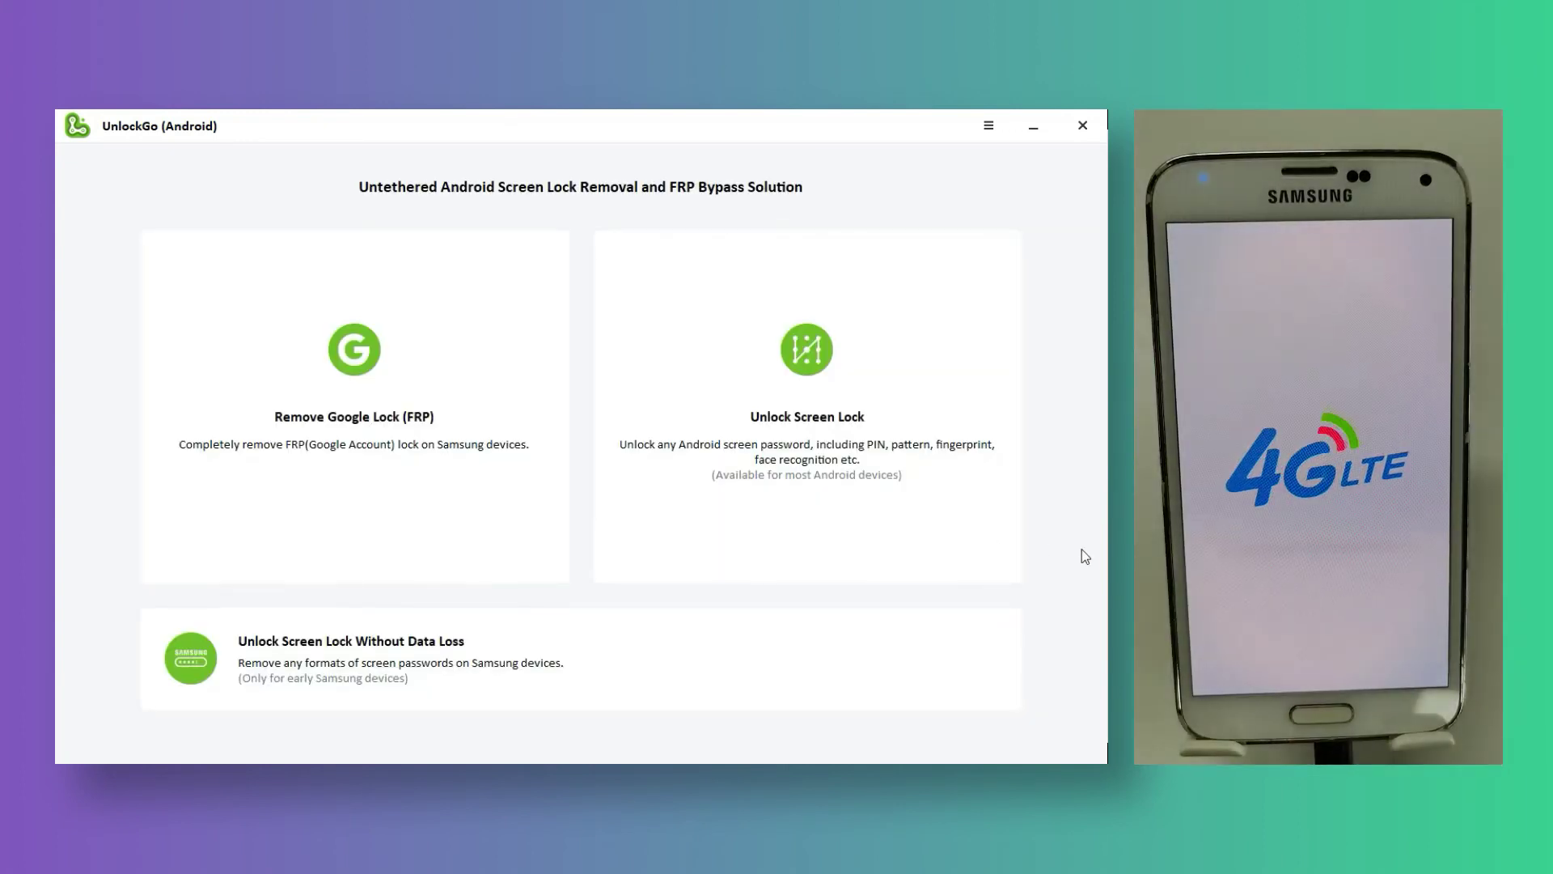